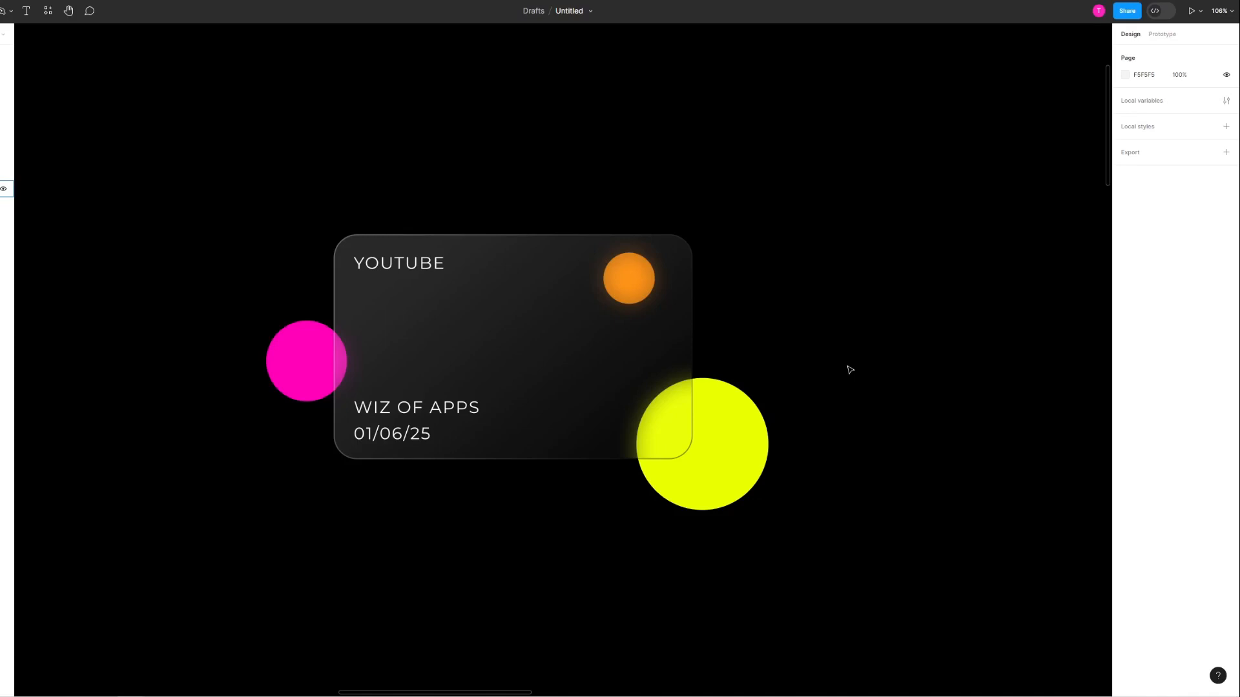
# Step: Delete the existing card rectangle and its YOUTUBE, WIZ OF APPS and 01/06/25 text labels
pyautogui.click(438, 346)
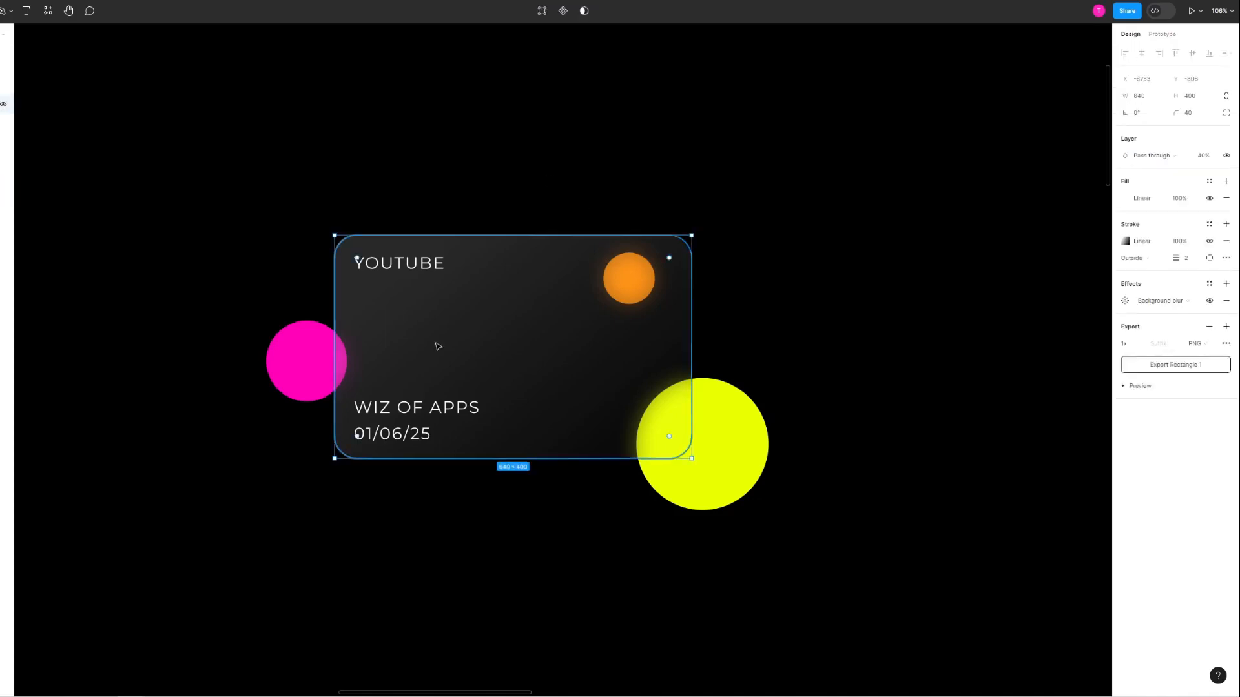
pyautogui.press('Delete')
pyautogui.click(387, 262)
pyautogui.press('Delete')
pyautogui.click(412, 403)
pyautogui.press('Delete')
pyautogui.click(391, 434)
pyautogui.press('Delete')
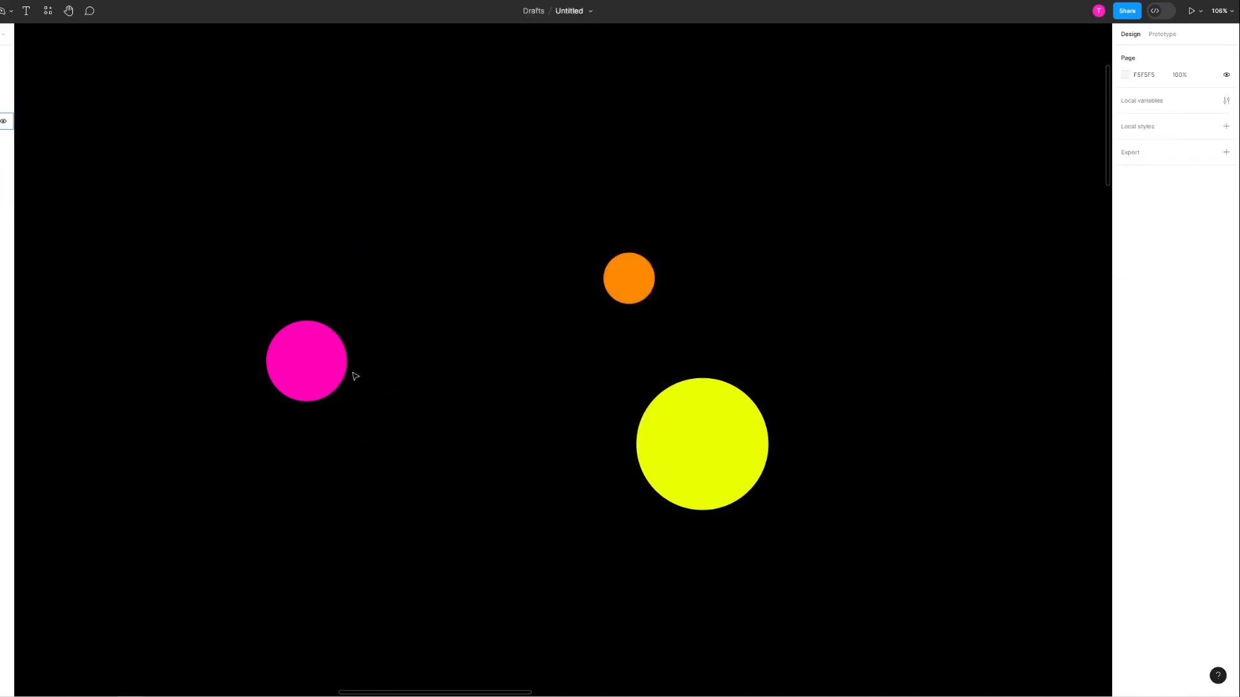
# Step: Draw a rectangle of about 687 × 399 overlapping the three coloured circles
pyautogui.click(0, 11)
pyautogui.click(0, 11)
pyautogui.click(0, 11)
pyautogui.click(1, 36)
pyautogui.moveTo(307, 265); pyautogui.dragTo(667, 490)
pyautogui.moveTo(576, 413); pyautogui.dragTo(595, 413)
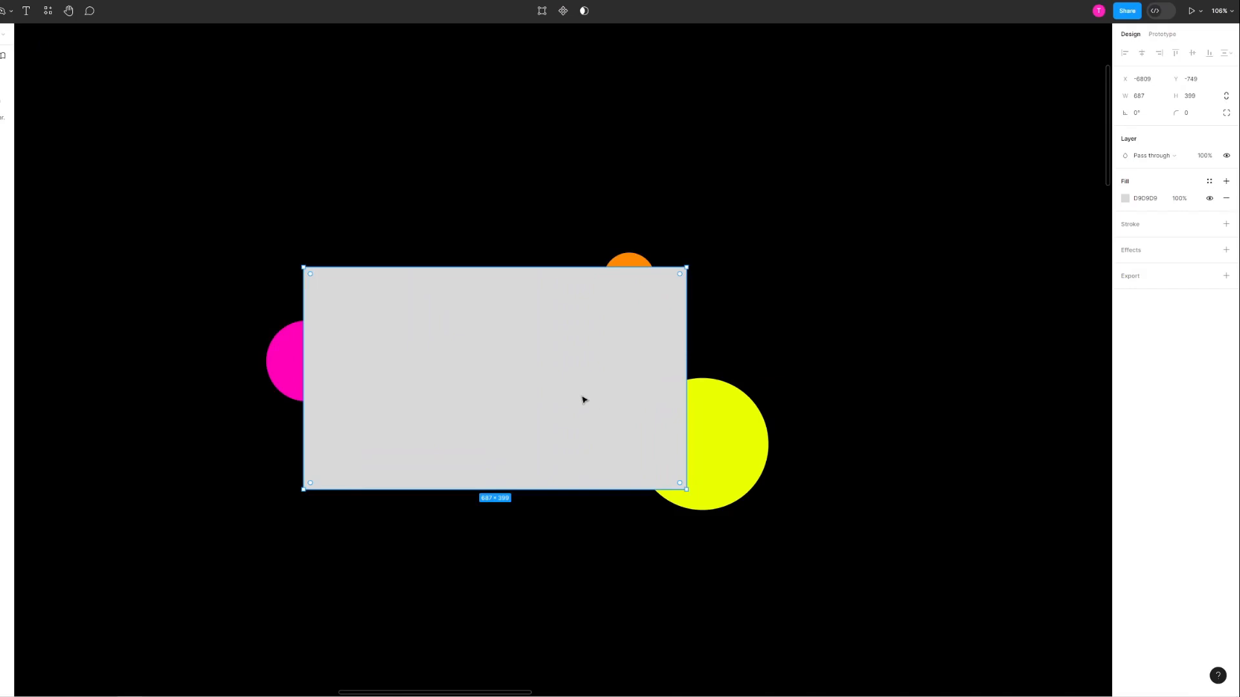
# Step: Set the new rectangle's width to 640 and its height to 400
pyautogui.click(1153, 95)
pyautogui.write('640')
pyautogui.press('Return')
pyautogui.click(1196, 100)
pyautogui.write('400')
pyautogui.press('Return')
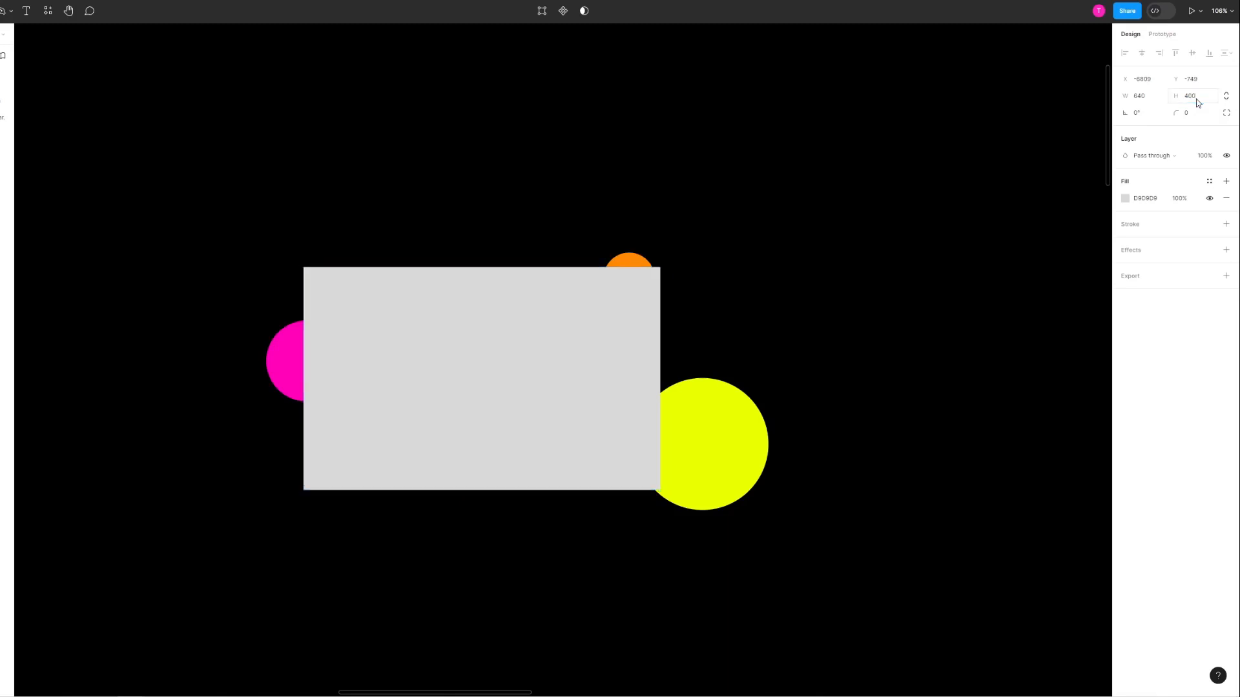
pyautogui.click(244, 200)
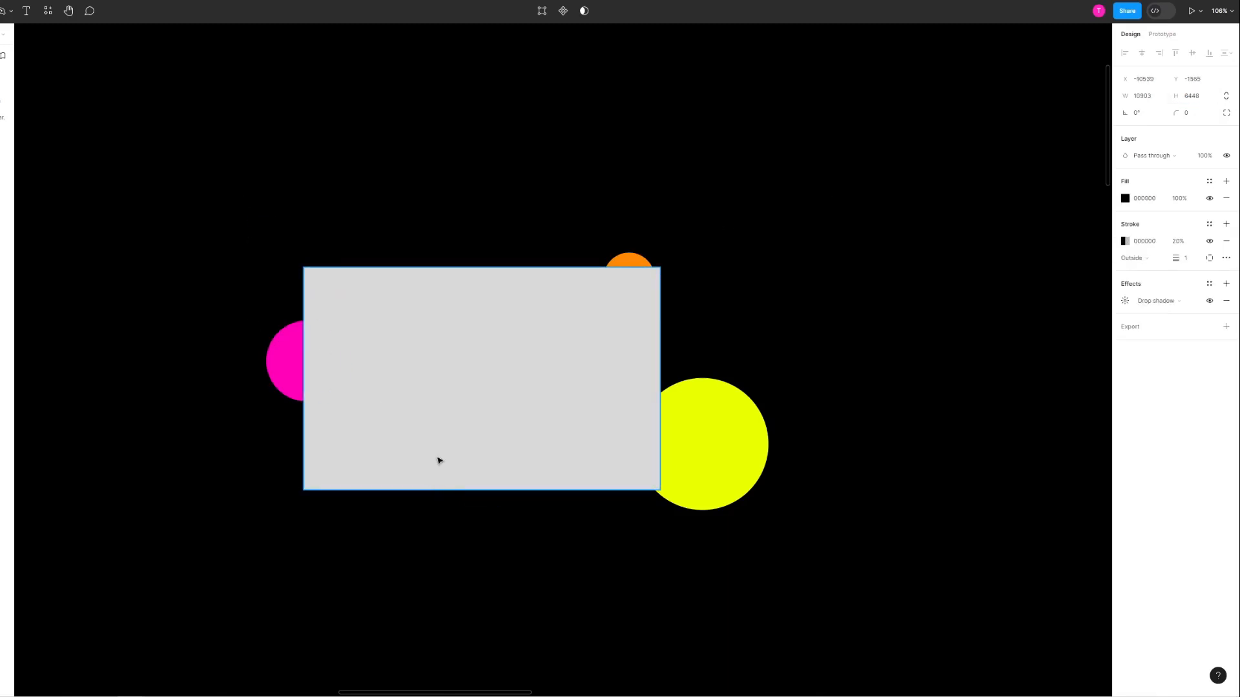
# Step: Round the rectangle's corners with a radius of 40
pyautogui.click(468, 428)
pyautogui.moveTo(657, 287)
pyautogui.click(1198, 111)
pyautogui.write('40')
pyautogui.press('Return')
# Step: Change the card's fill to a linear gradient and make its colour white (FFFFFF)
pyautogui.click(1126, 199)
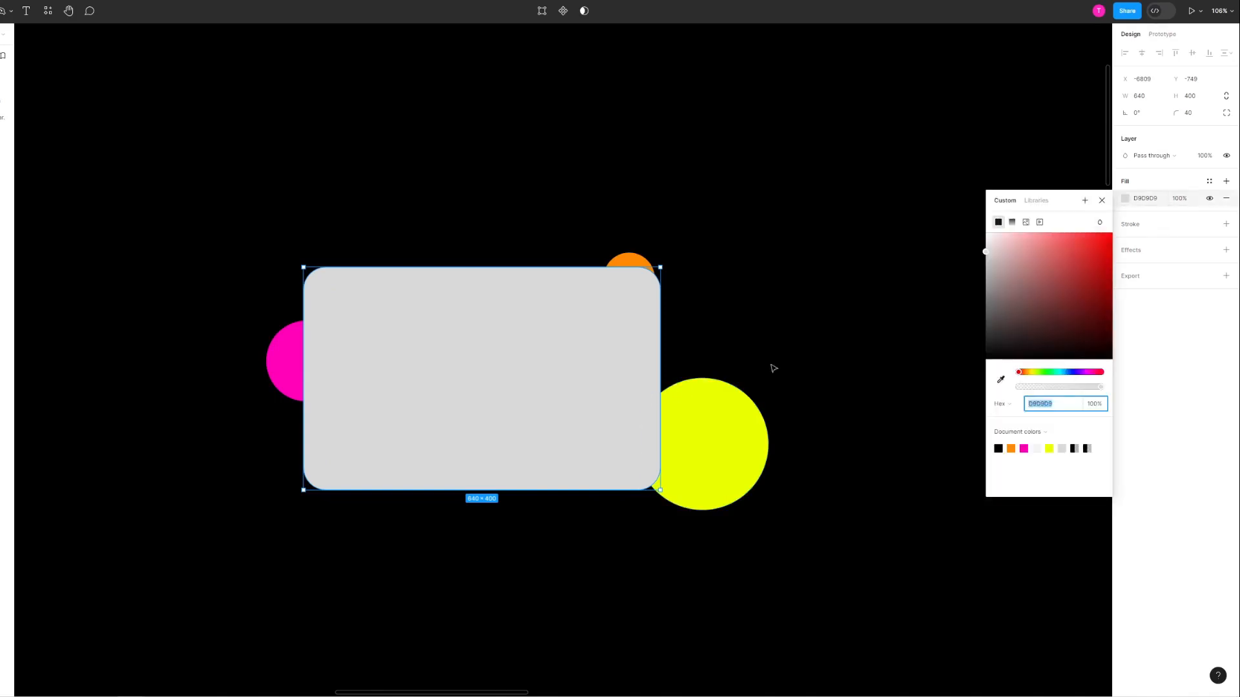
pyautogui.click(1012, 223)
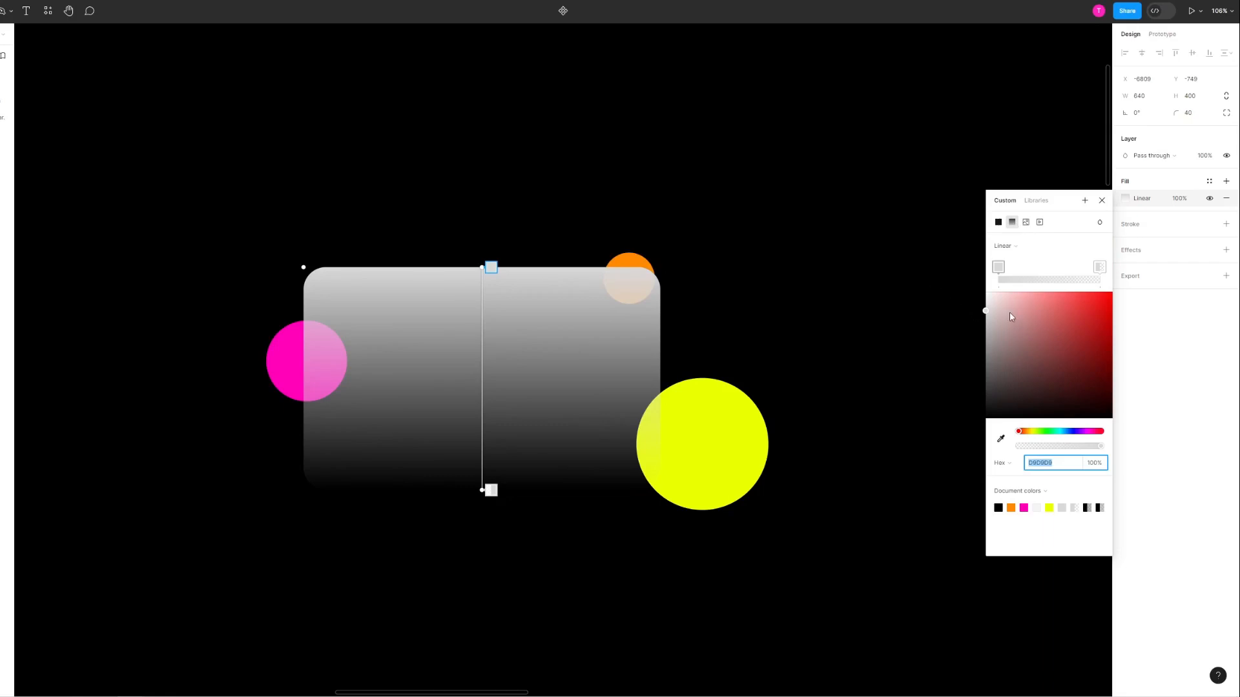
pyautogui.moveTo(997, 314); pyautogui.dragTo(936, 251)
# Step: Make the gradient's transparent end stop slightly opaque and set the start stop's opacity to 40%
pyautogui.click(1100, 266)
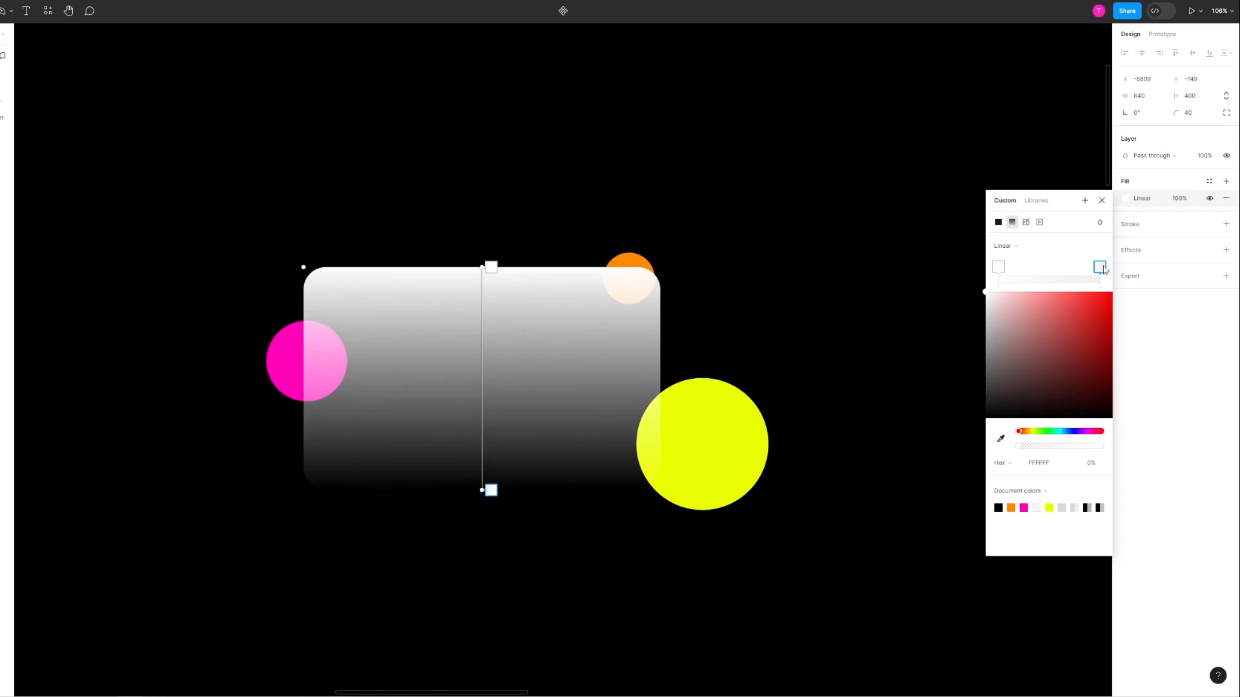
pyautogui.click(1091, 463)
pyautogui.press('Return')
pyautogui.click(998, 266)
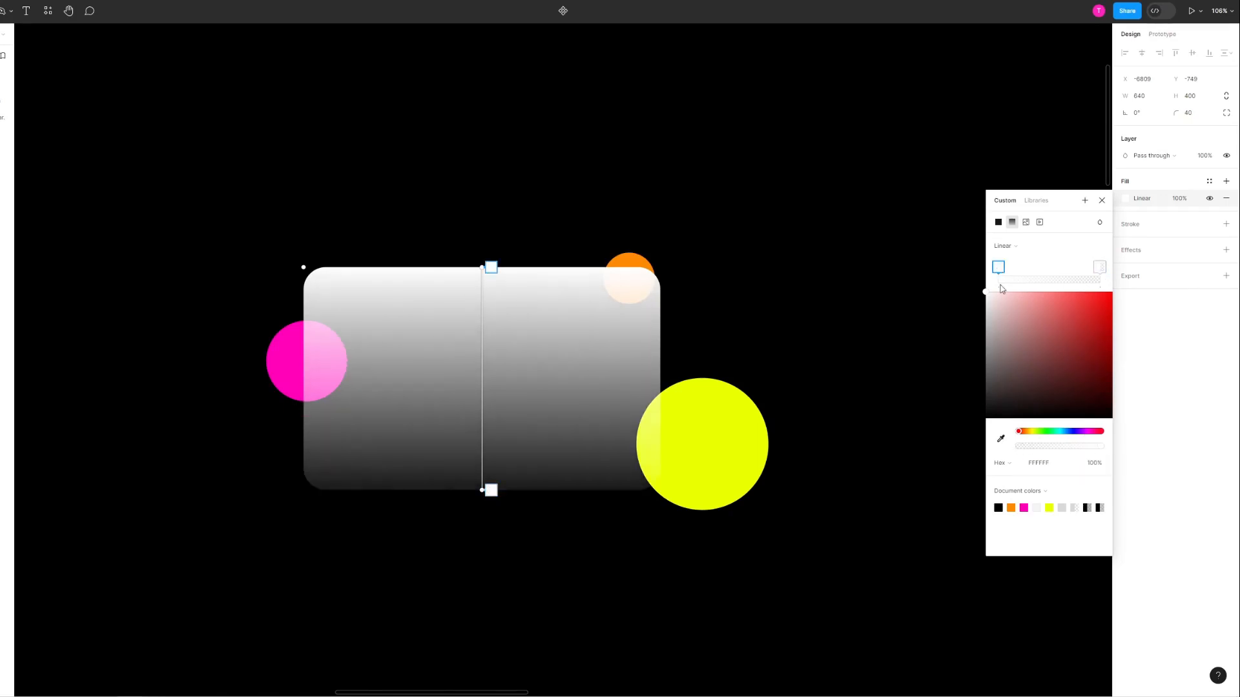
pyautogui.click(1096, 464)
pyautogui.press('Return')
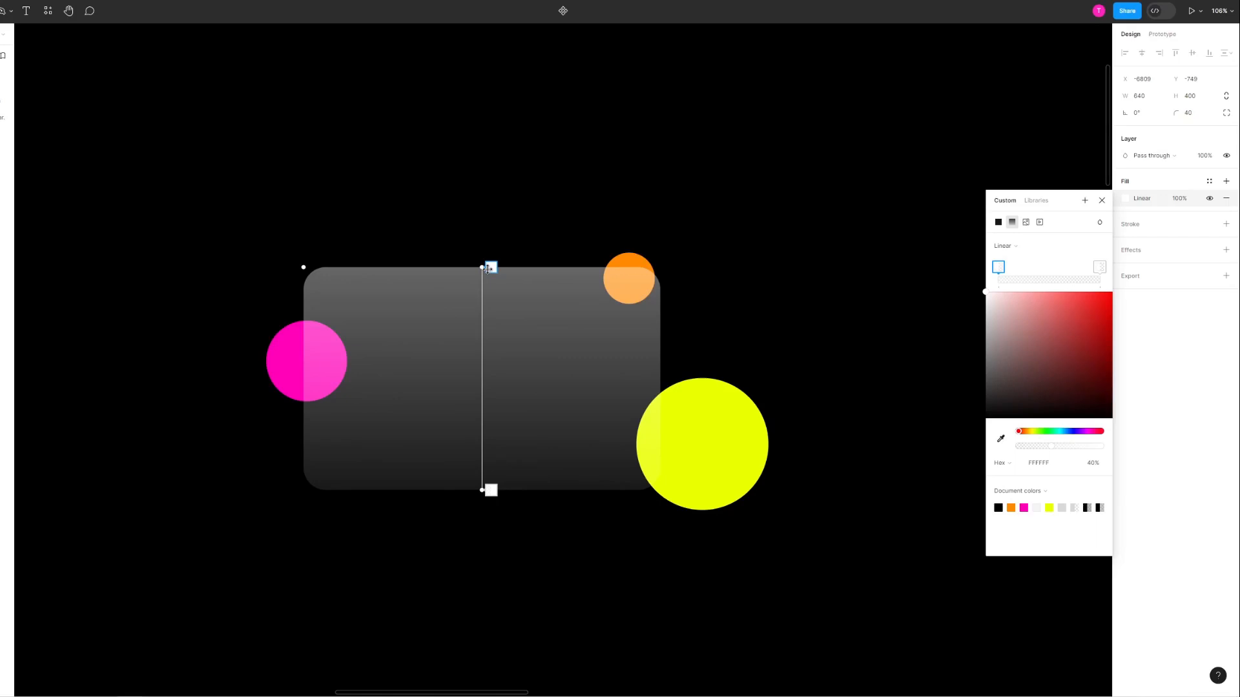
# Step: Angle the fill gradient diagonally from the card's upper-left to its lower-right edge, and shift the card slightly down and right
pyautogui.moveTo(481, 267); pyautogui.dragTo(355, 271)
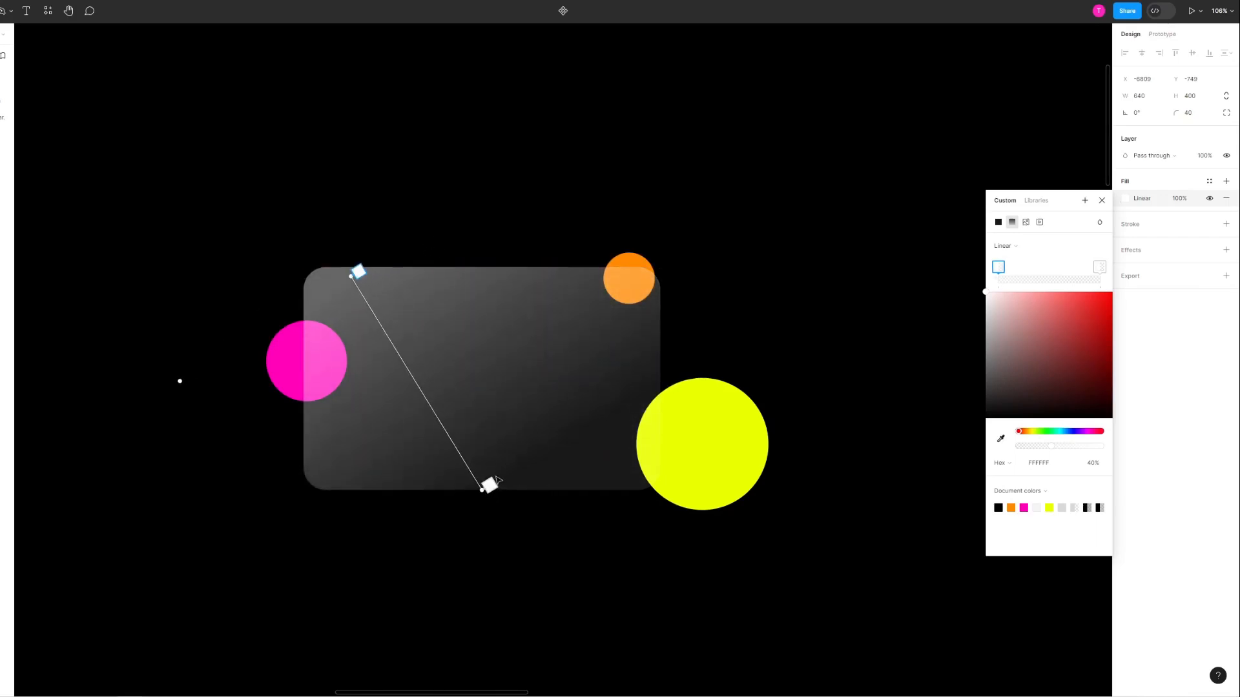
pyautogui.moveTo(484, 488); pyautogui.dragTo(626, 489)
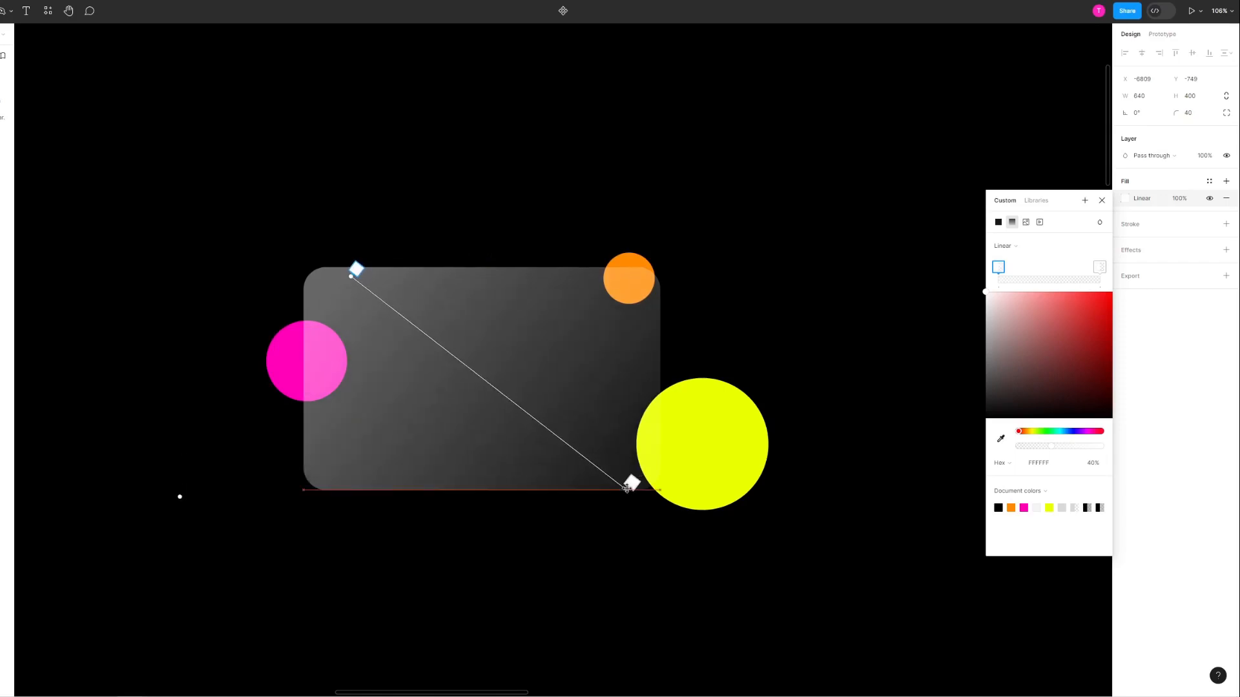
pyautogui.click(1101, 200)
pyautogui.click(913, 233)
pyautogui.moveTo(465, 396)
pyautogui.mouseDown()
pyautogui.moveTo(478, 389)
pyautogui.moveTo(470, 404)
pyautogui.mouseUp()
pyautogui.click(296, 506)
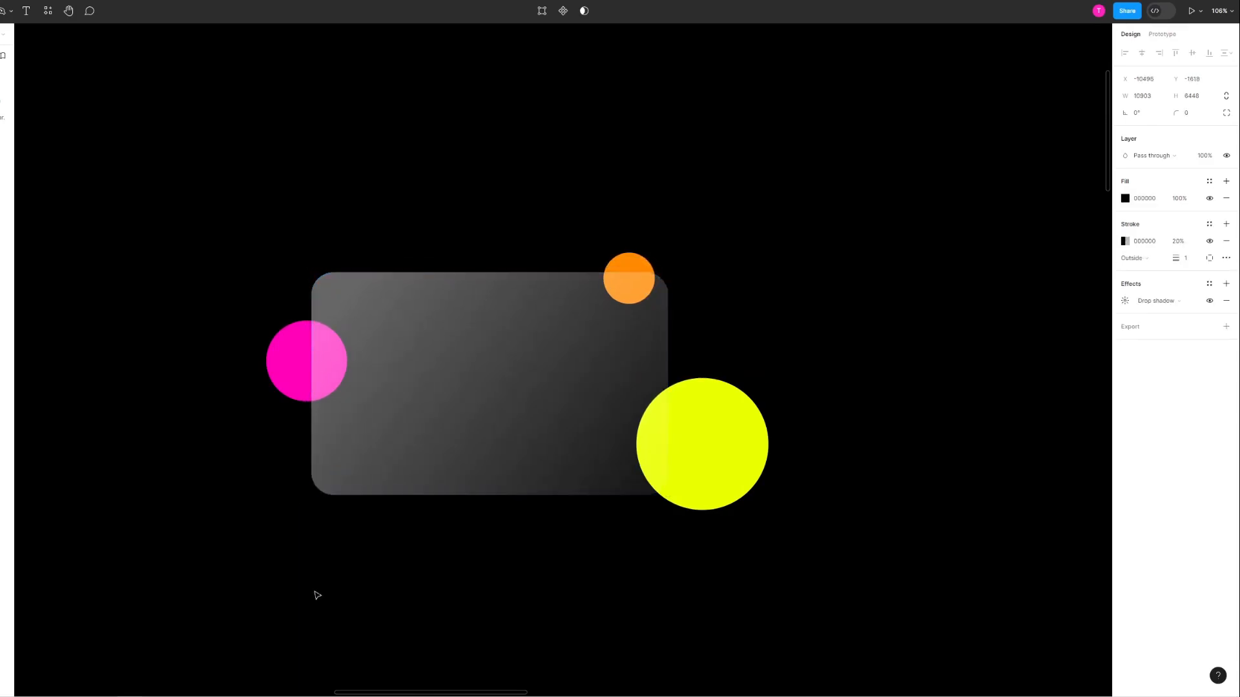
# Step: Add a solid white (FFFFFF) stroke to the card
pyautogui.click(452, 439)
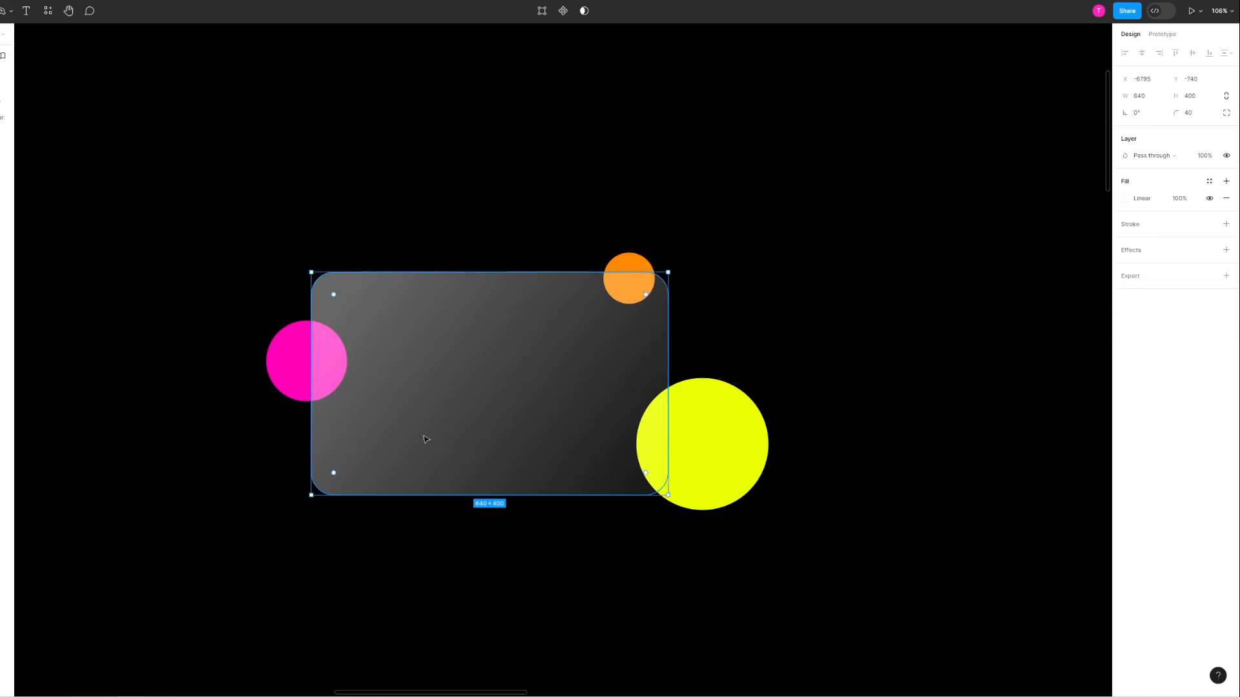
pyautogui.click(1143, 233)
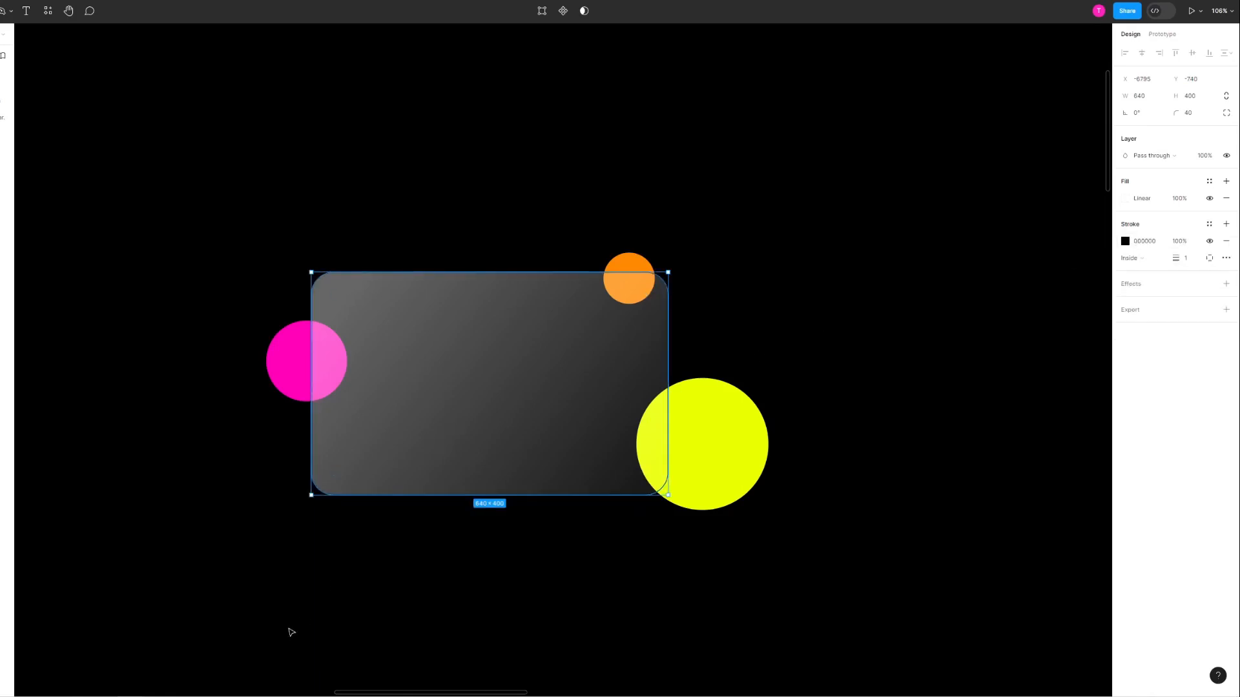
pyautogui.click(1126, 242)
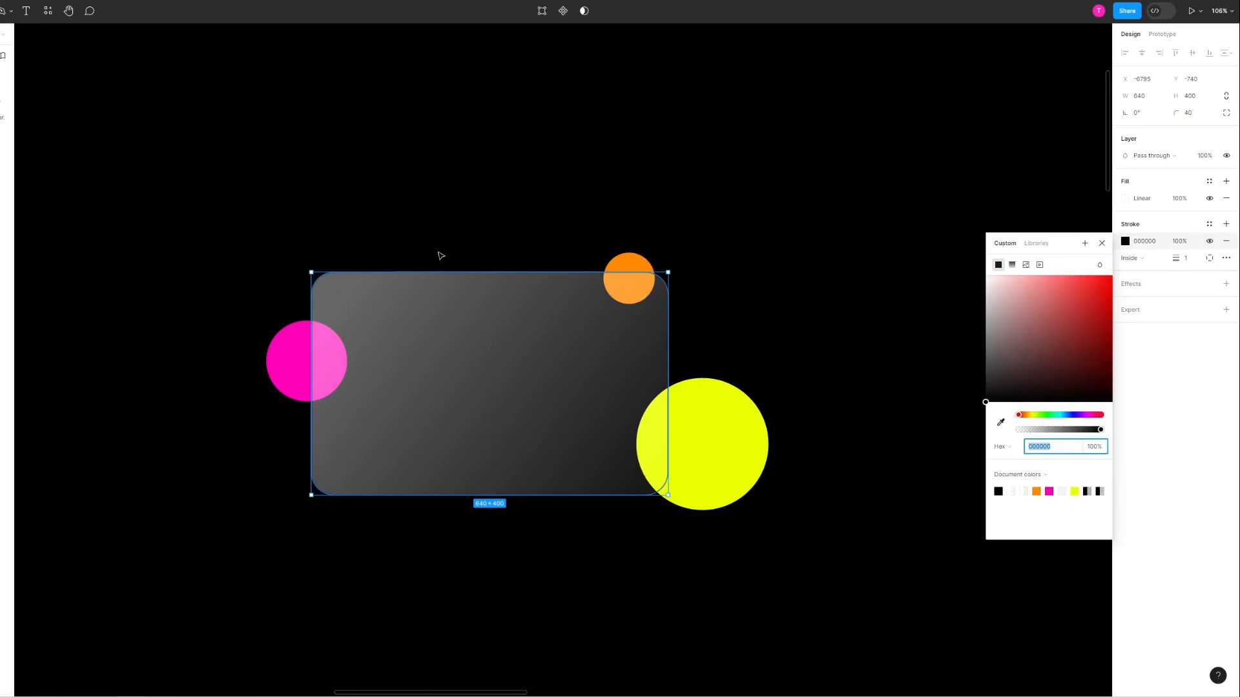
pyautogui.moveTo(1036, 323); pyautogui.dragTo(842, 175)
pyautogui.doubleClick(706, 187)
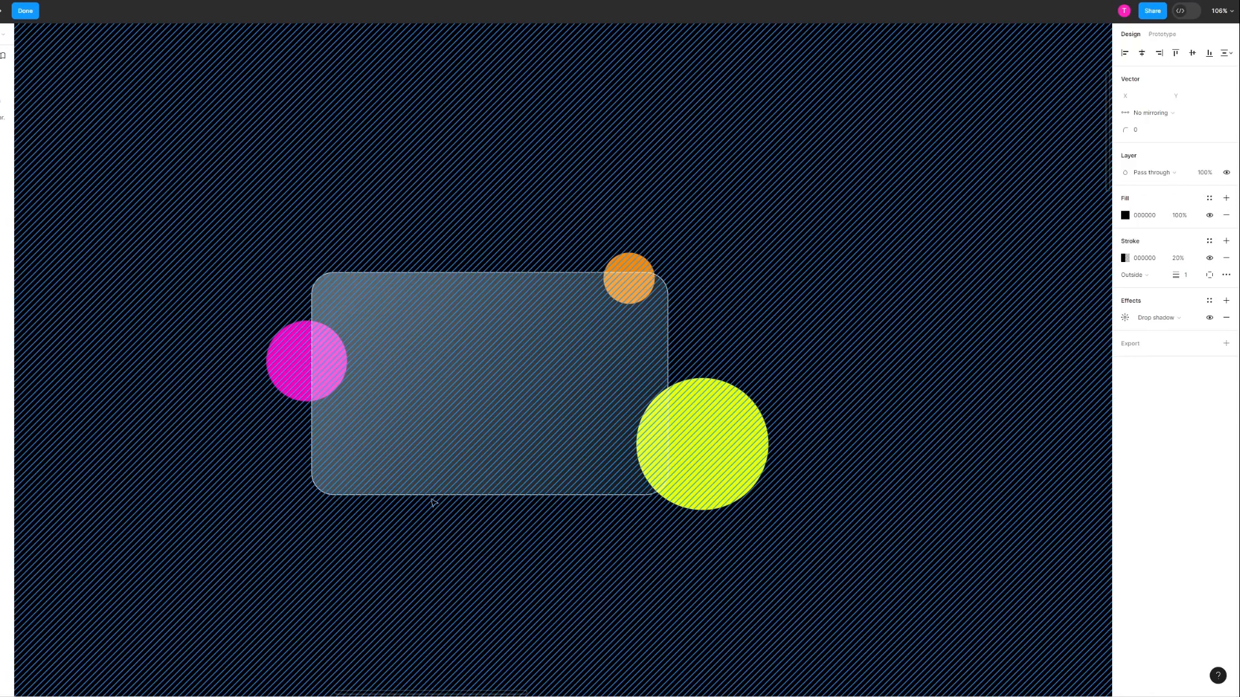
pyautogui.press('Escape')
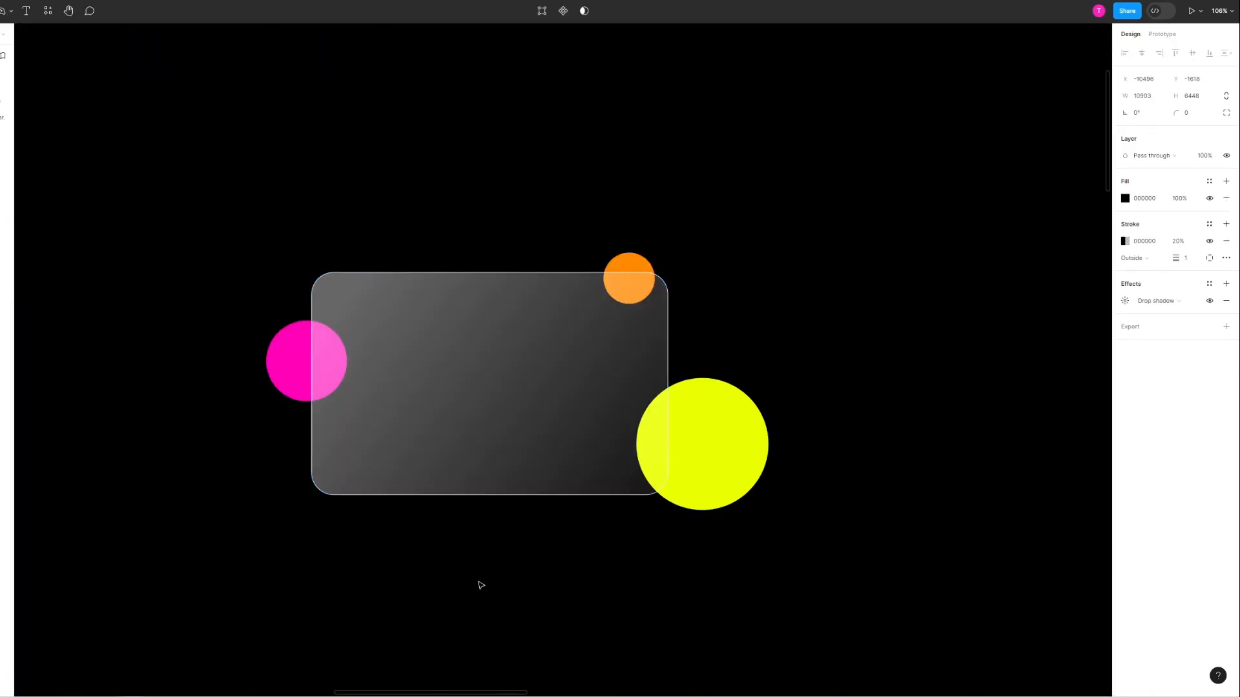
# Step: Set the opacity of the card's stroke to 40%
pyautogui.click(523, 404)
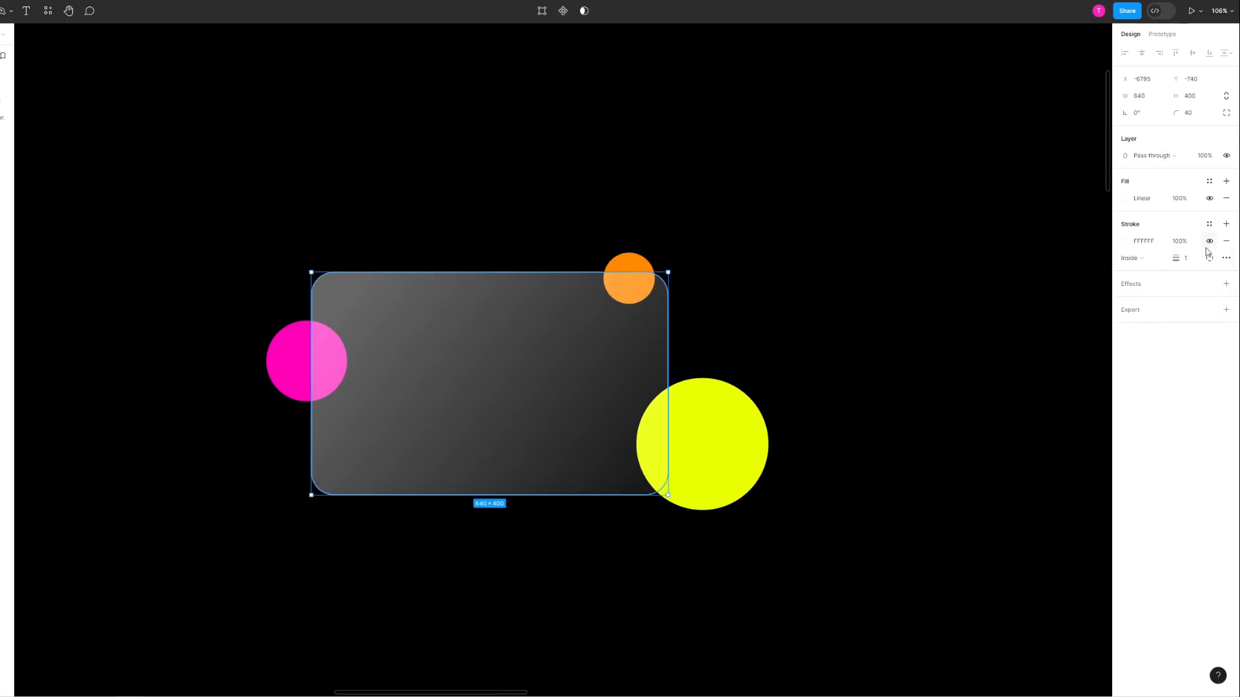
pyautogui.click(1185, 243)
pyautogui.write('40')
pyautogui.press('Return')
pyautogui.click(880, 284)
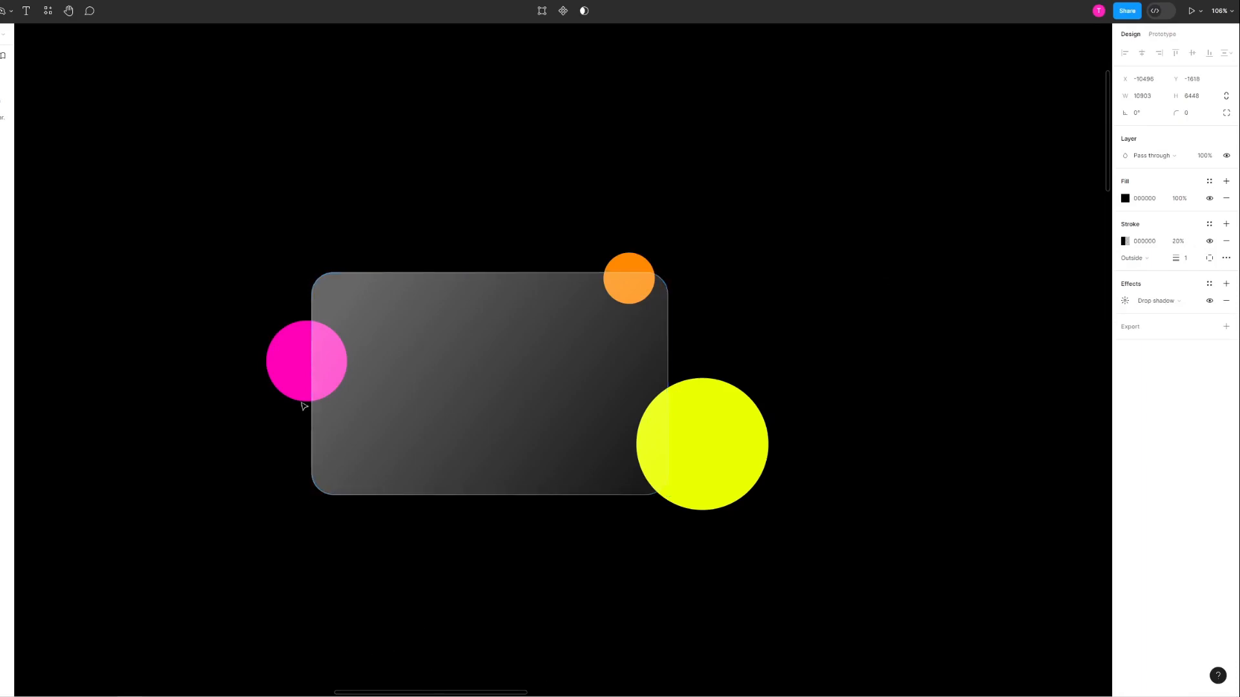
# Step: Try the card's white stroke at 100% opacity
pyautogui.scroll(5, 303, 406)
pyautogui.scroll(5, 319, 312)
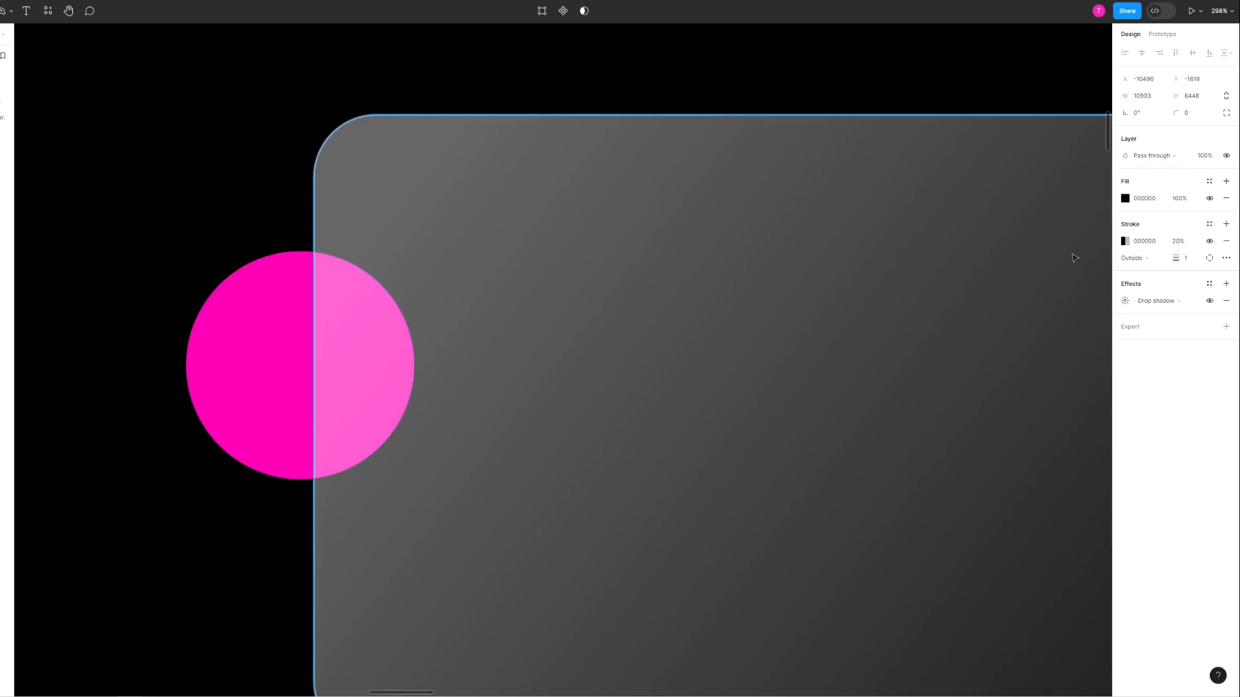
pyautogui.click(848, 311)
pyautogui.click(1176, 244)
pyautogui.write('1')
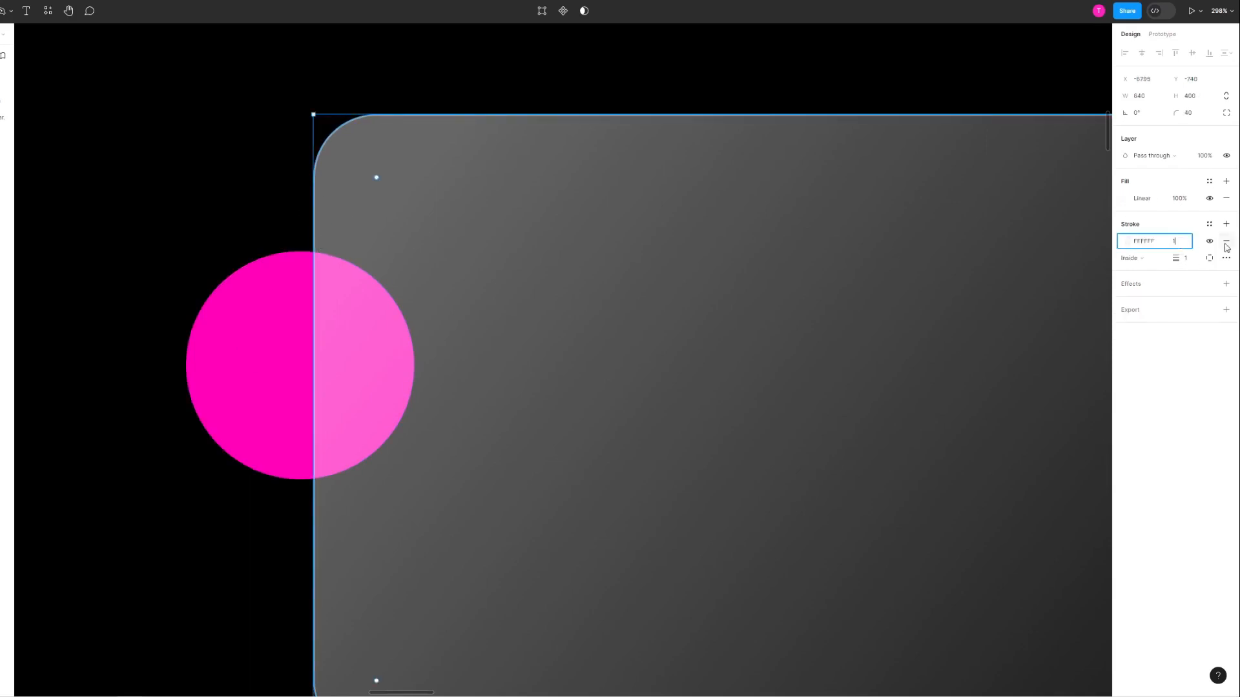
pyautogui.write('00')
pyautogui.press('Return')
pyautogui.click(281, 208)
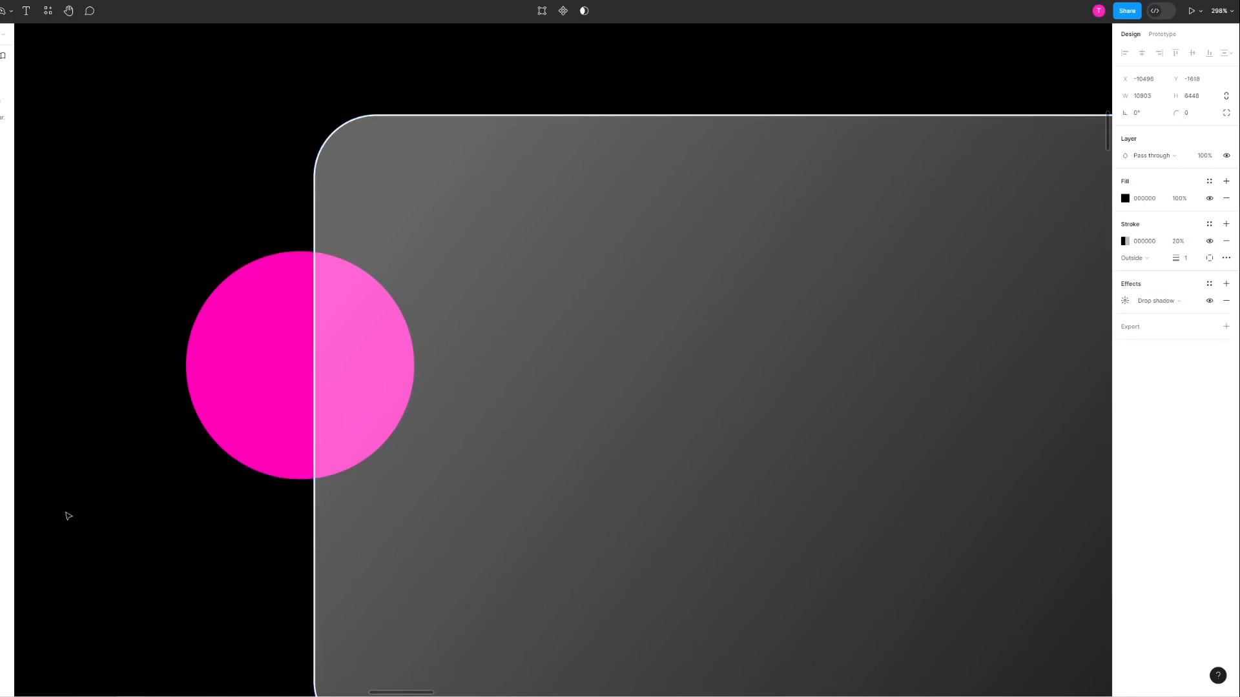
# Step: Add an effect to the card and set its type to Background blur
pyautogui.scroll(-5, 390, 345)
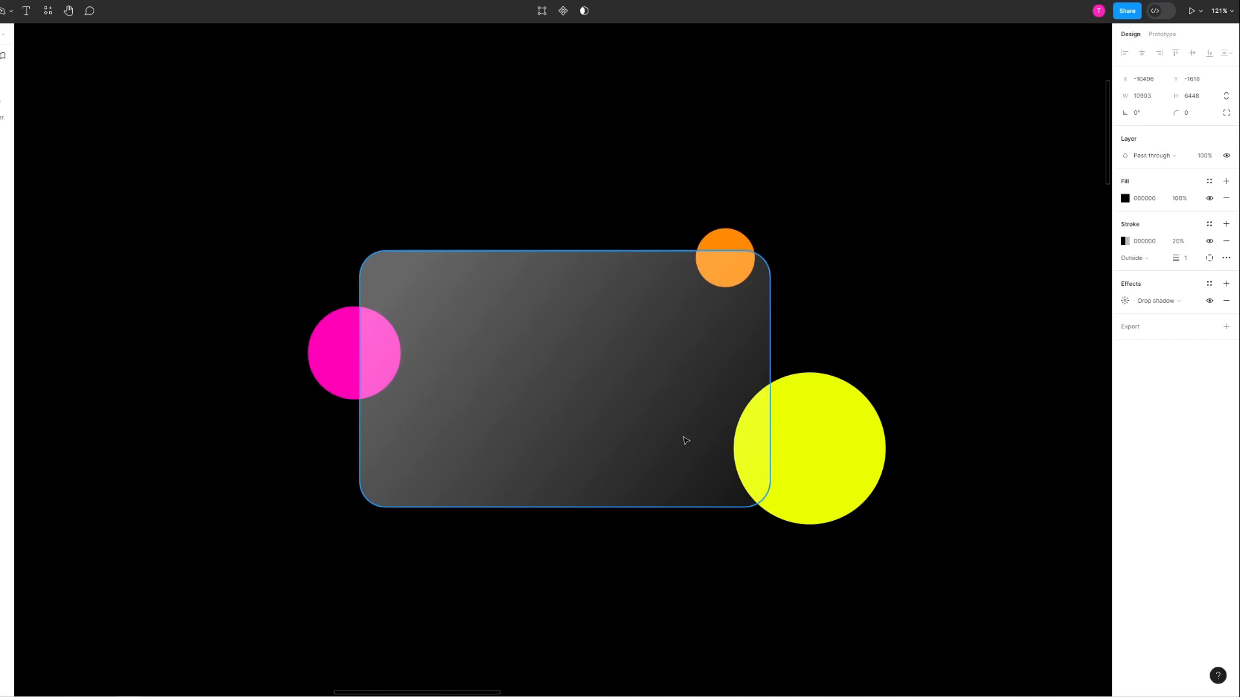
pyautogui.click(696, 374)
pyautogui.click(1127, 286)
pyautogui.click(1156, 300)
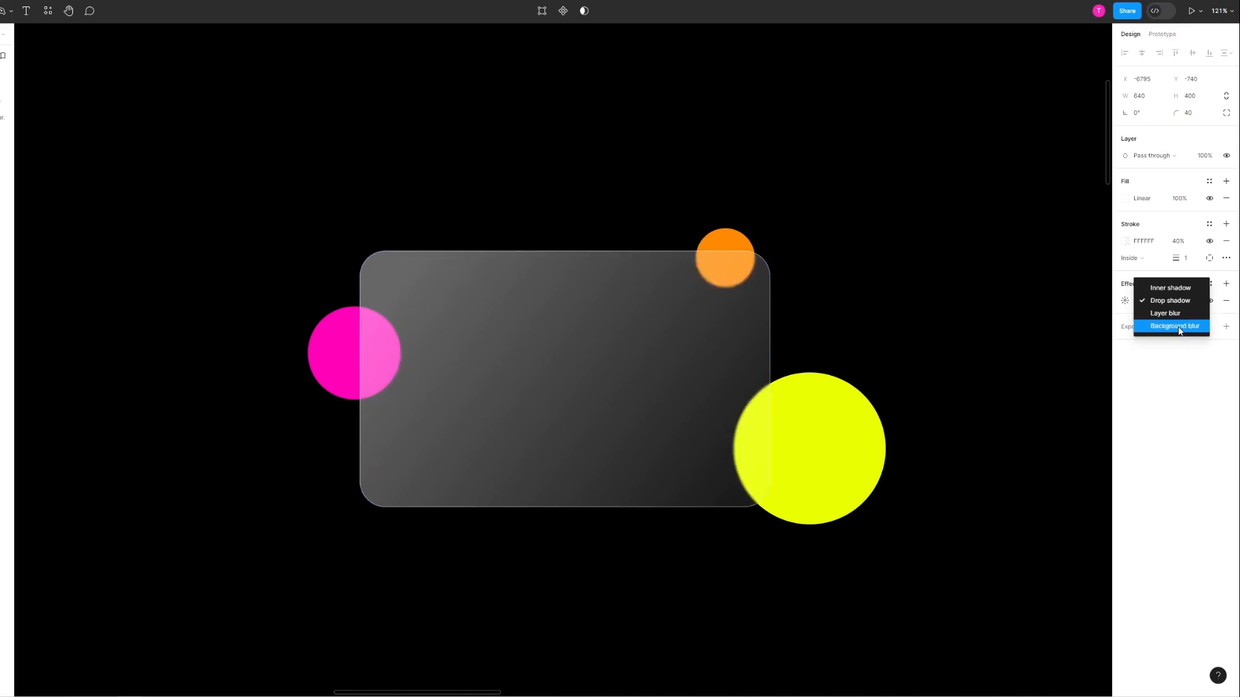
pyautogui.click(1178, 328)
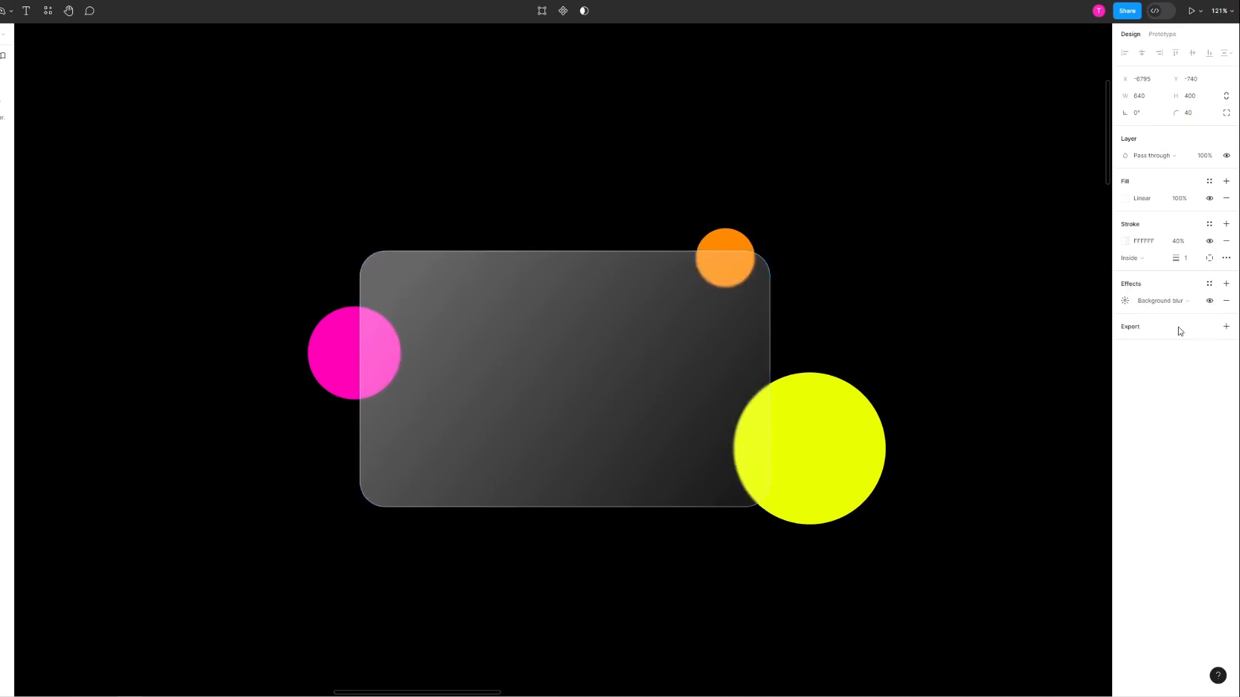
# Step: Try a background blur of 24 on the card, and set it back to 4
pyautogui.click(1126, 301)
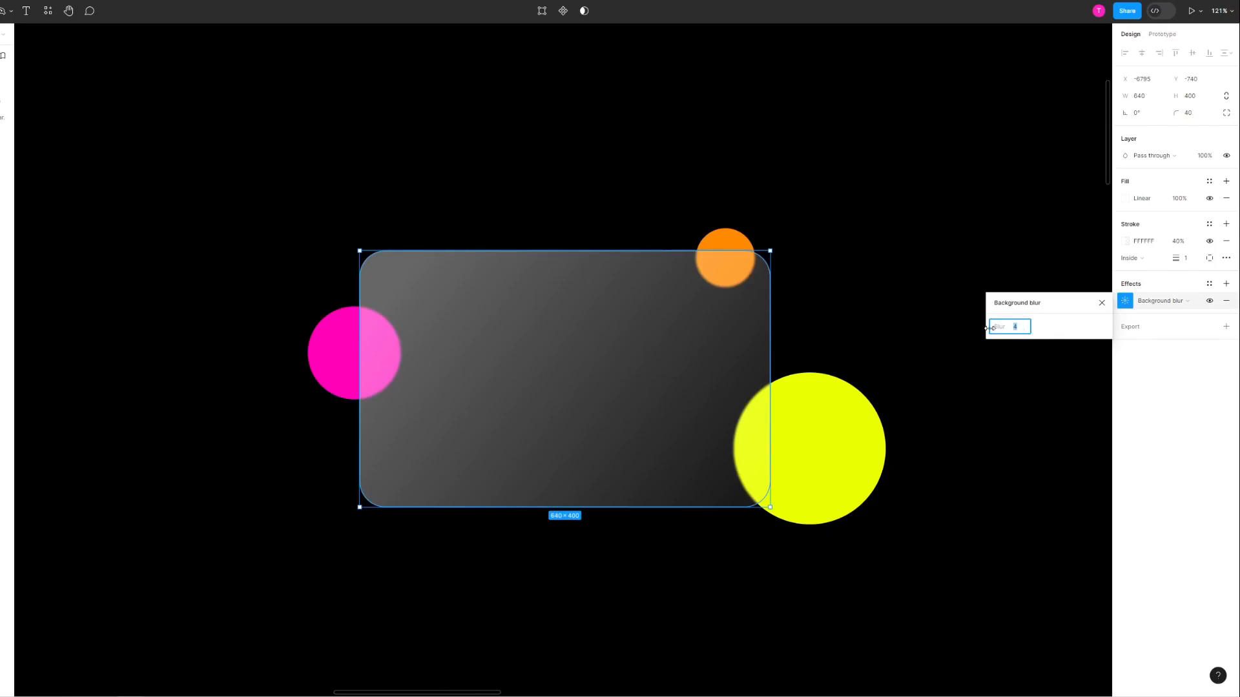
pyautogui.press('Return')
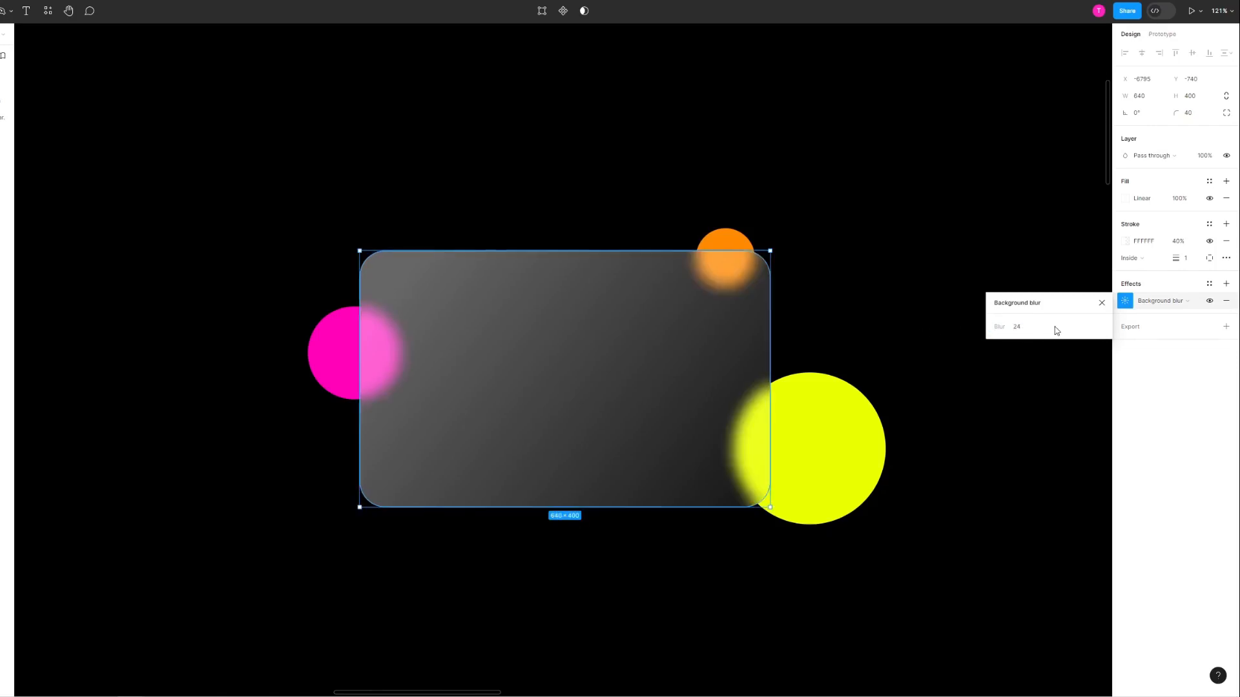
pyautogui.click(1017, 328)
pyautogui.write('4')
pyautogui.press('Return')
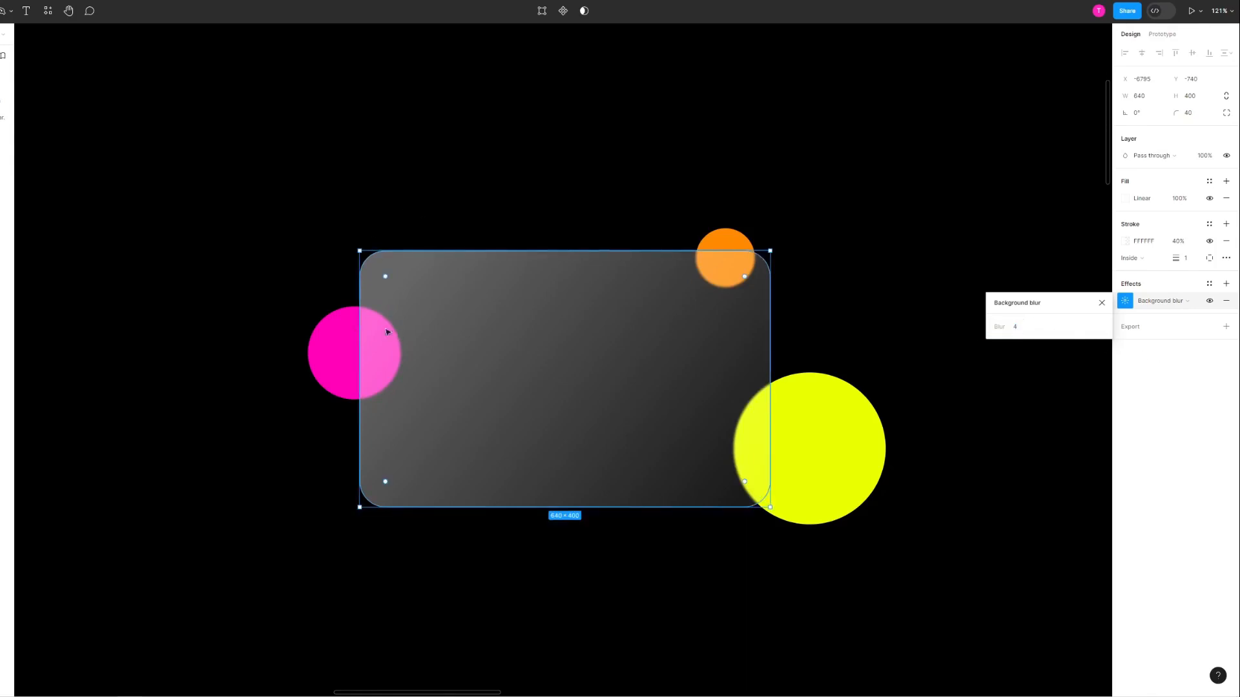
# Step: Try a stronger background blur on the card once more
pyautogui.click(1017, 327)
pyautogui.press('Return')
pyautogui.click(797, 235)
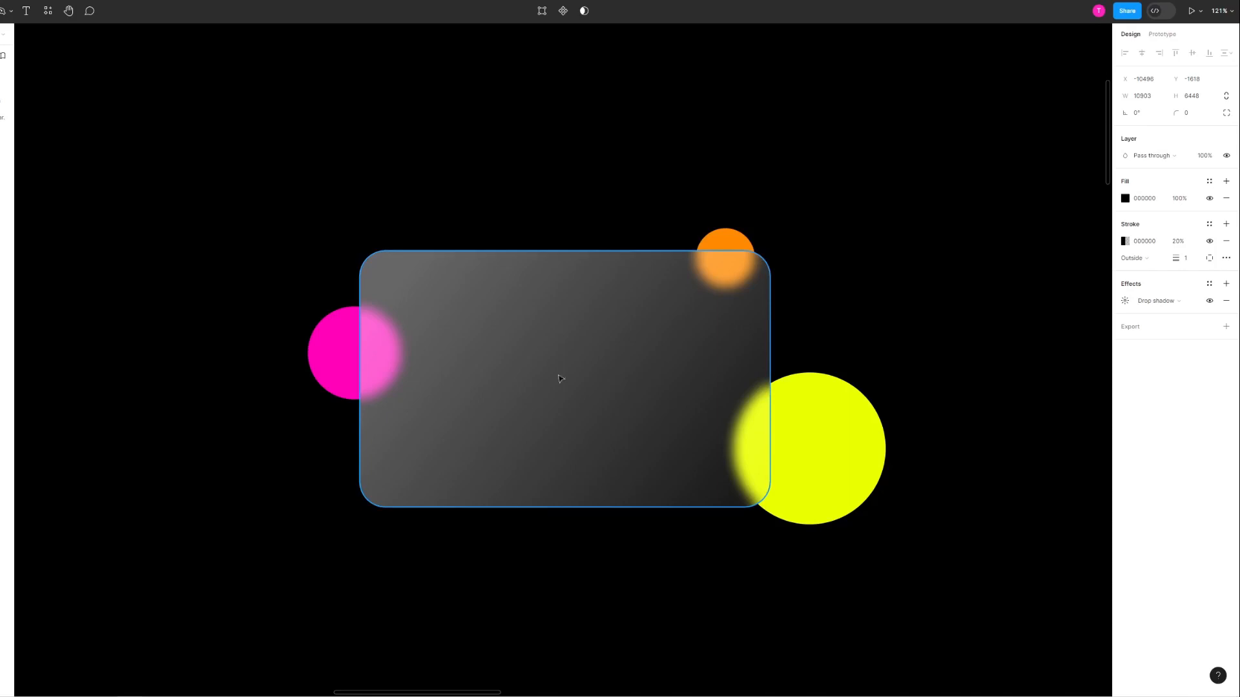
pyautogui.click(536, 387)
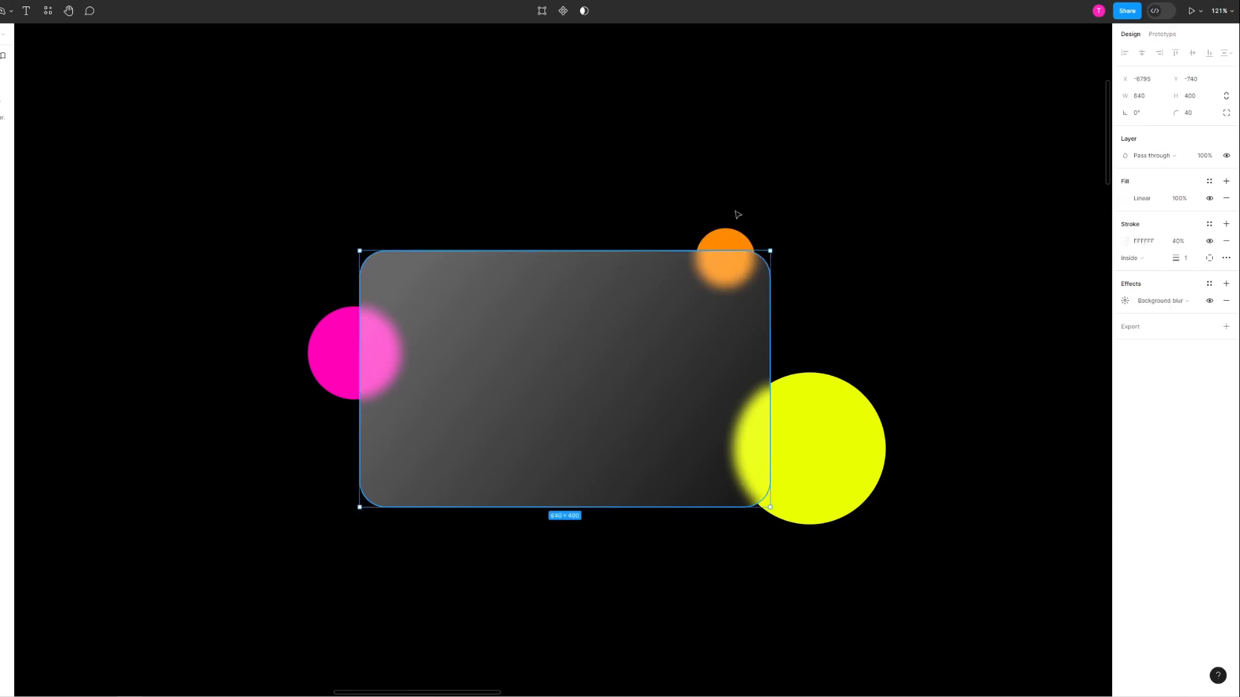
pyautogui.click(817, 204)
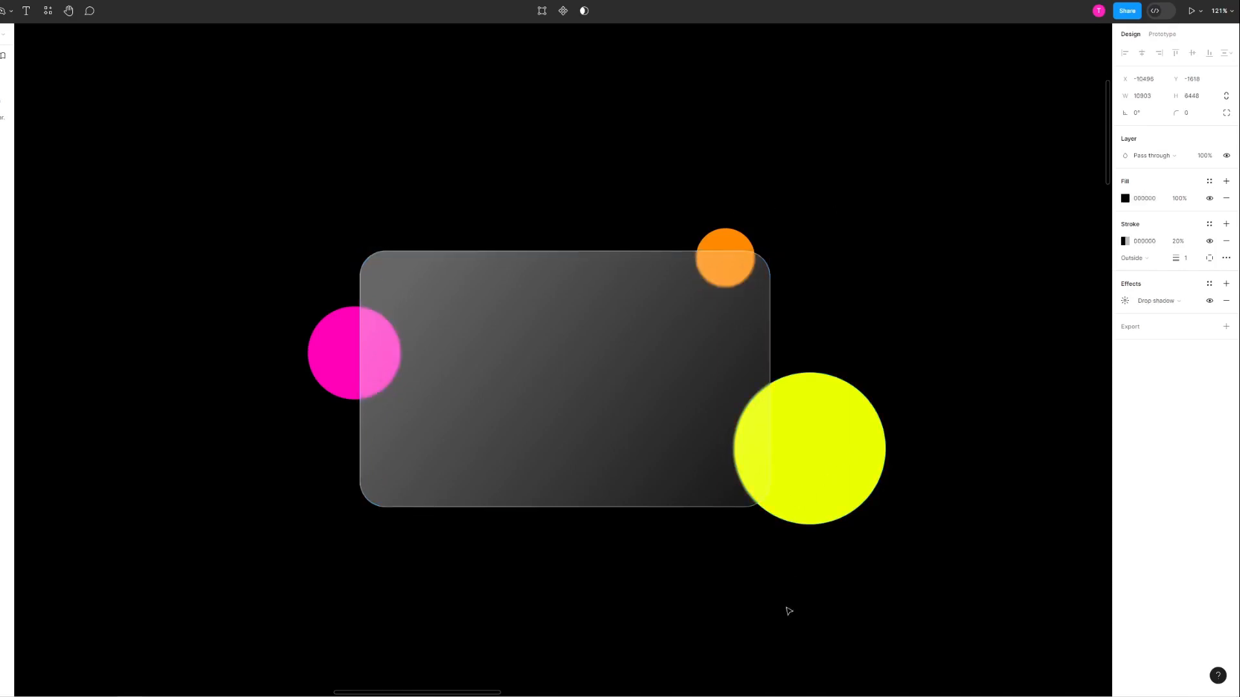
pyautogui.click(625, 415)
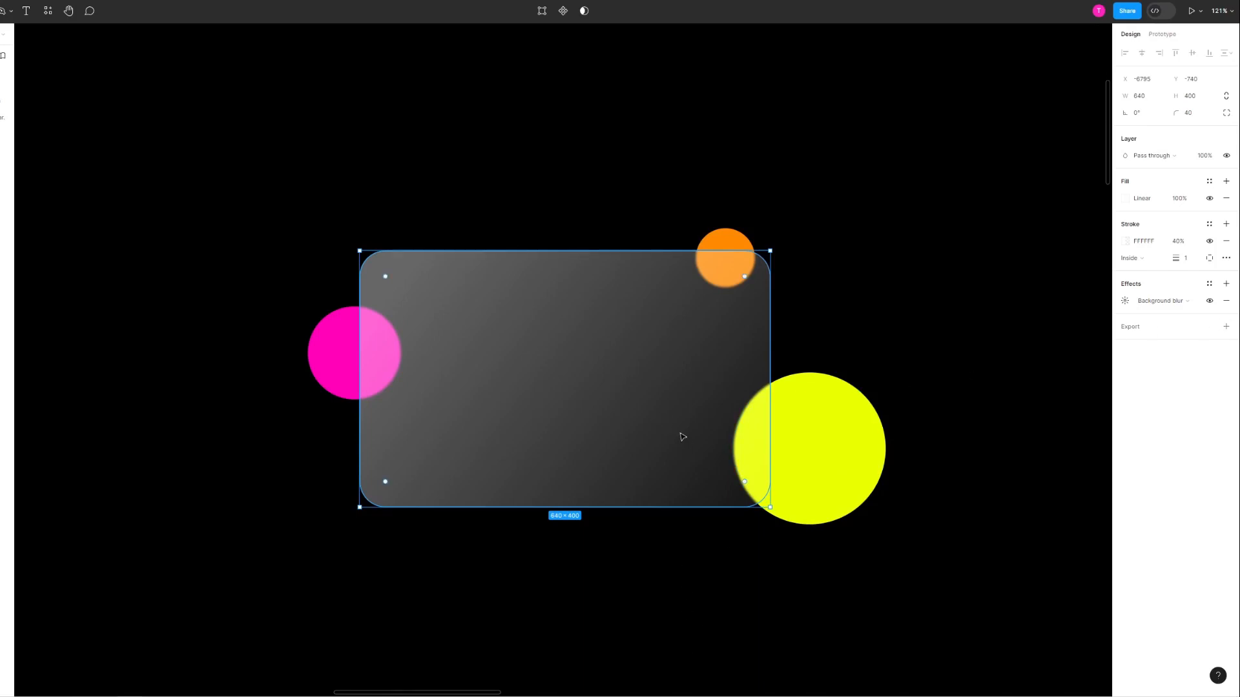
pyautogui.click(742, 556)
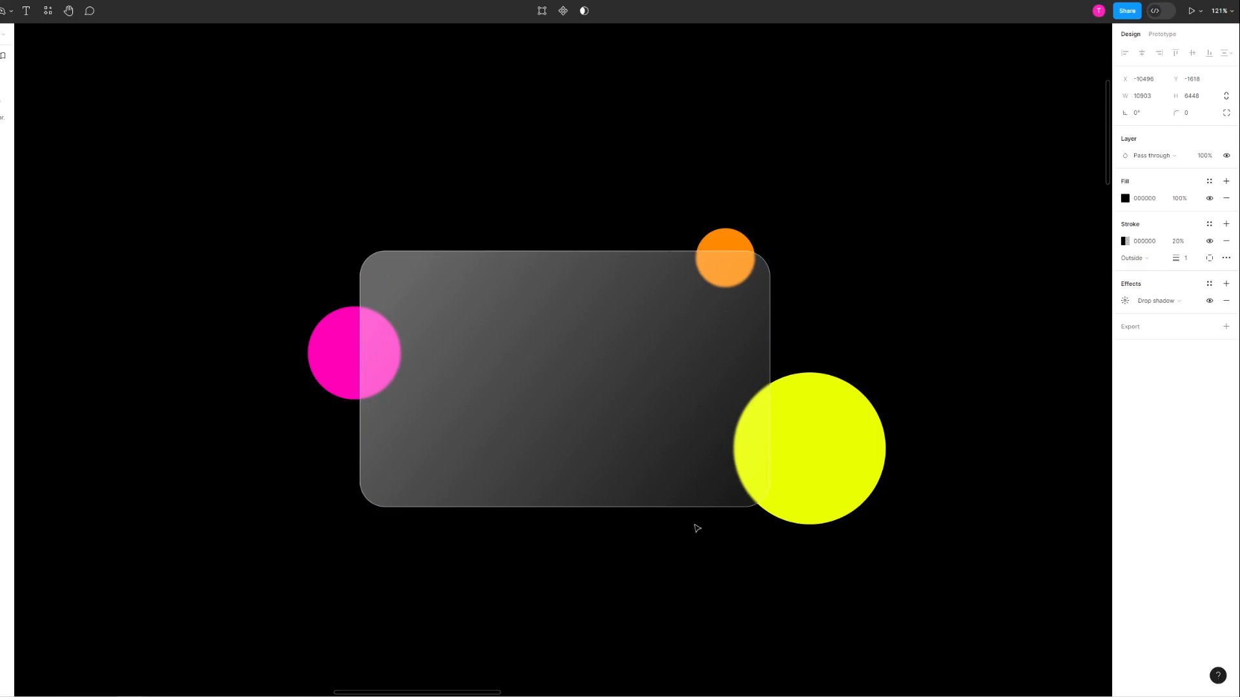
# Step: Add a drop shadow effect to the glass card and set its blur to 24
pyautogui.click(641, 387)
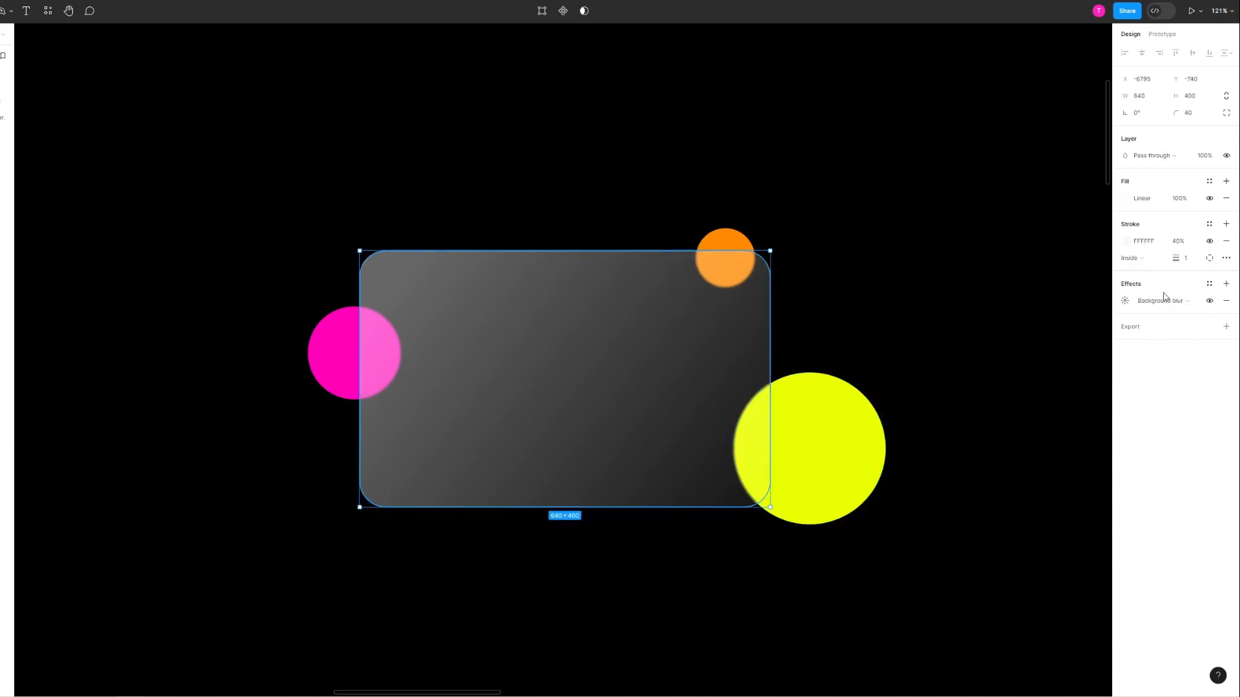
pyautogui.click(1226, 285)
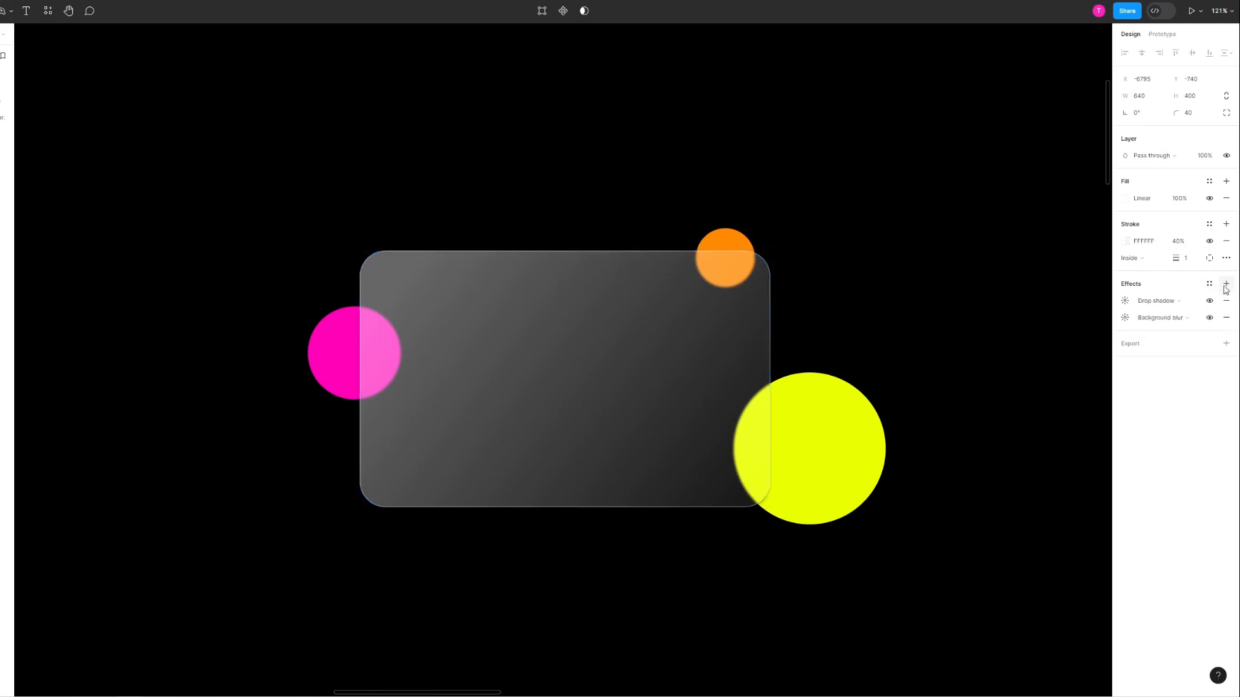
pyautogui.click(1126, 302)
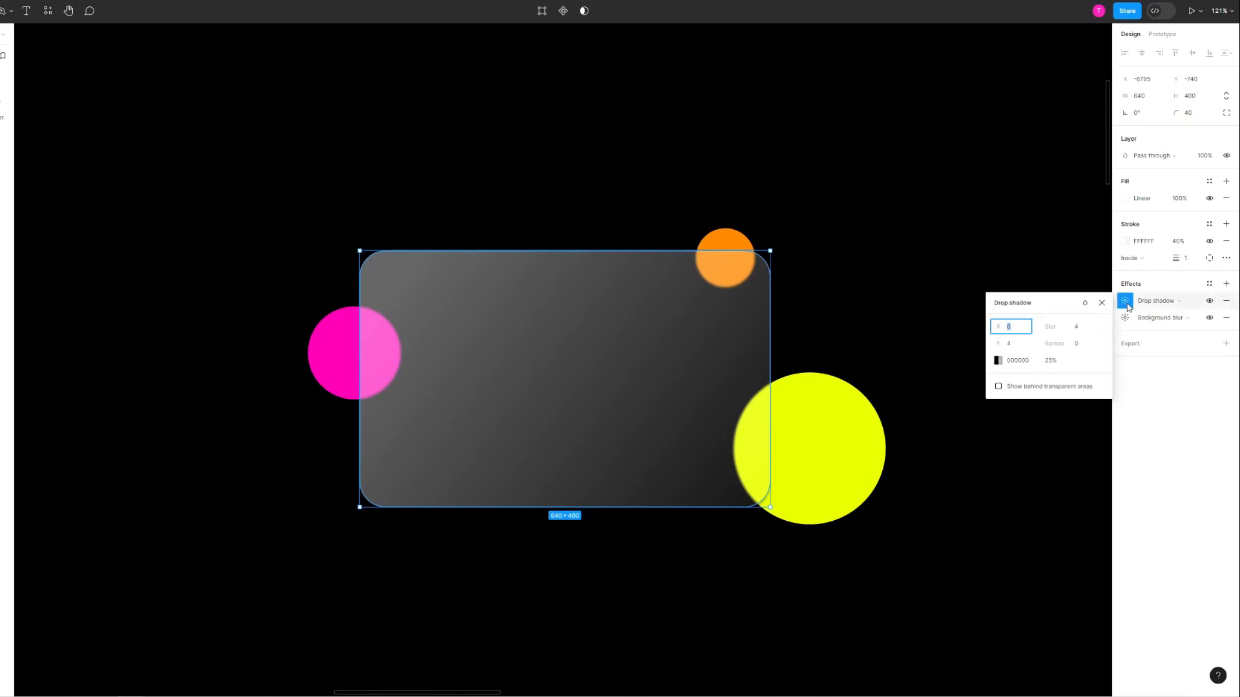
pyautogui.click(1087, 330)
pyautogui.write('24')
pyautogui.press('Return')
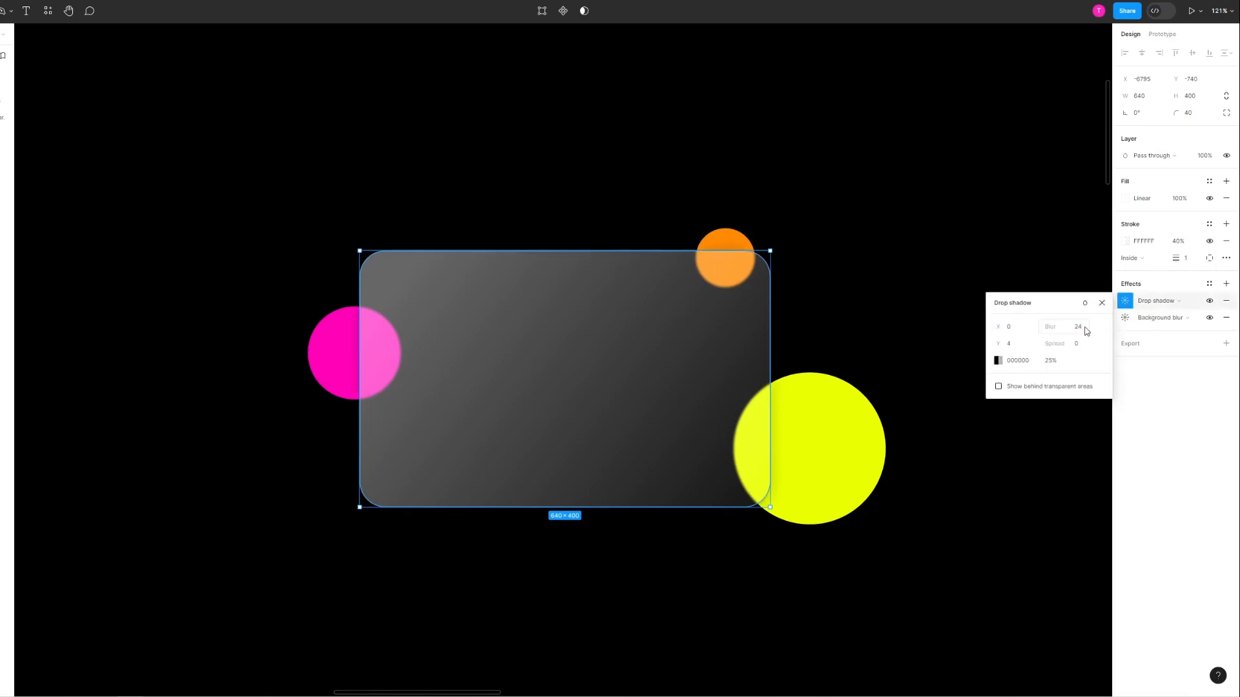
pyautogui.click(1081, 344)
pyautogui.press('Return')
pyautogui.click(1014, 269)
pyautogui.scroll(5, 762, 514)
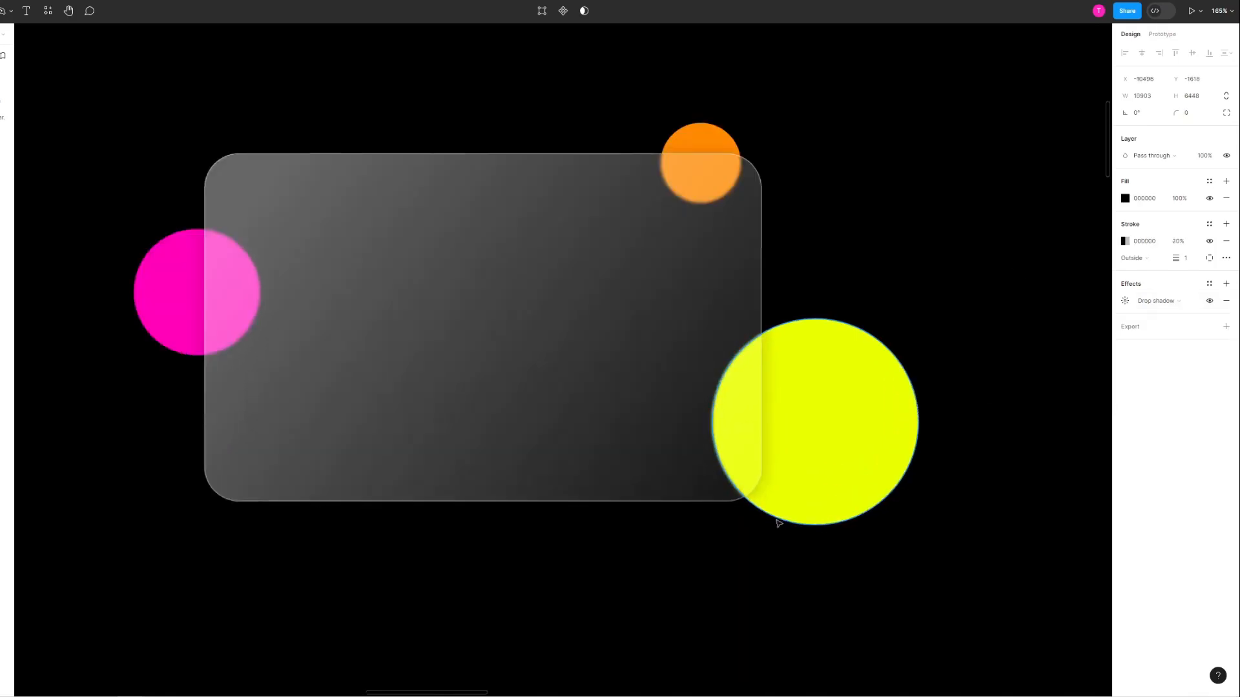
pyautogui.scroll(2, 791, 492)
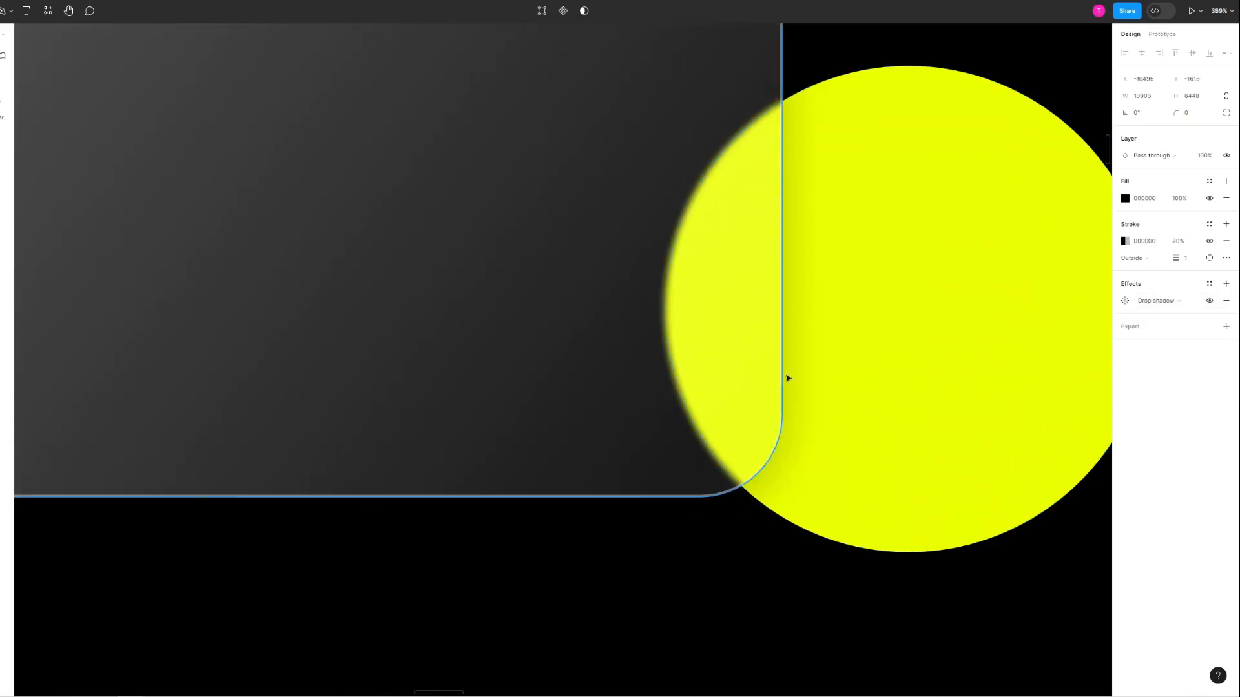
pyautogui.scroll(-6, 707, 254)
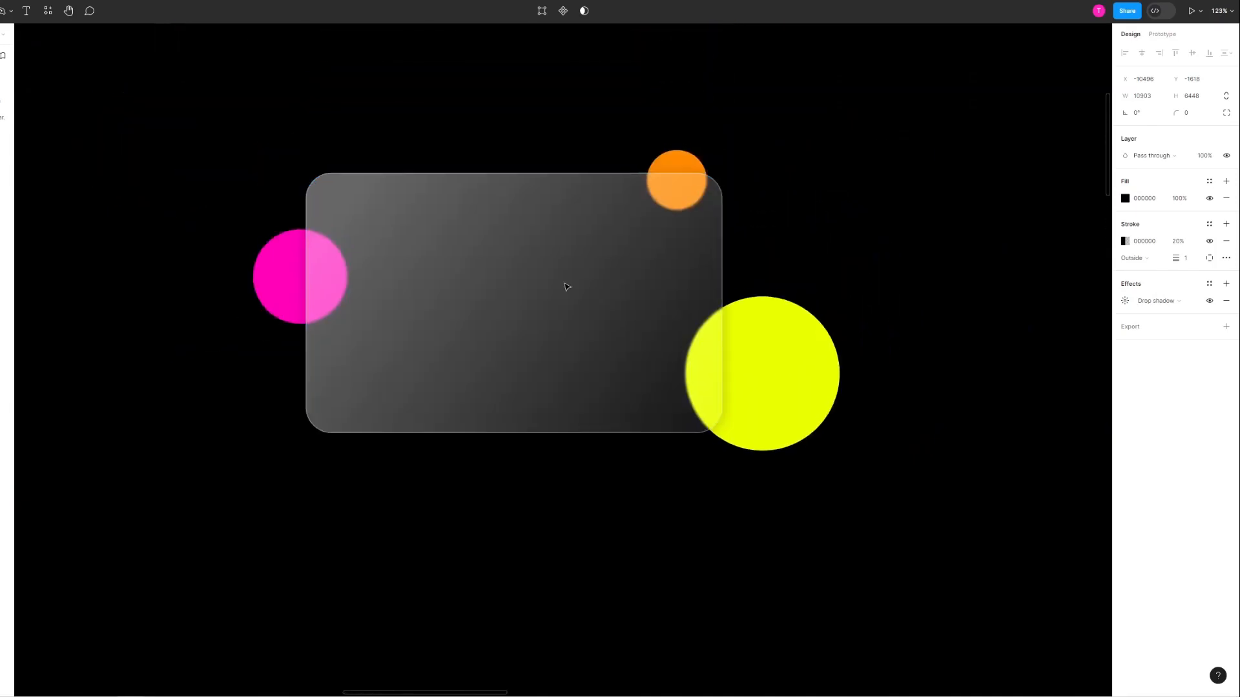
# Step: Add the text "YOUTUBE" in the upper-left area of the card and set its fill to FFFFFF
pyautogui.scroll(1, 309, 247)
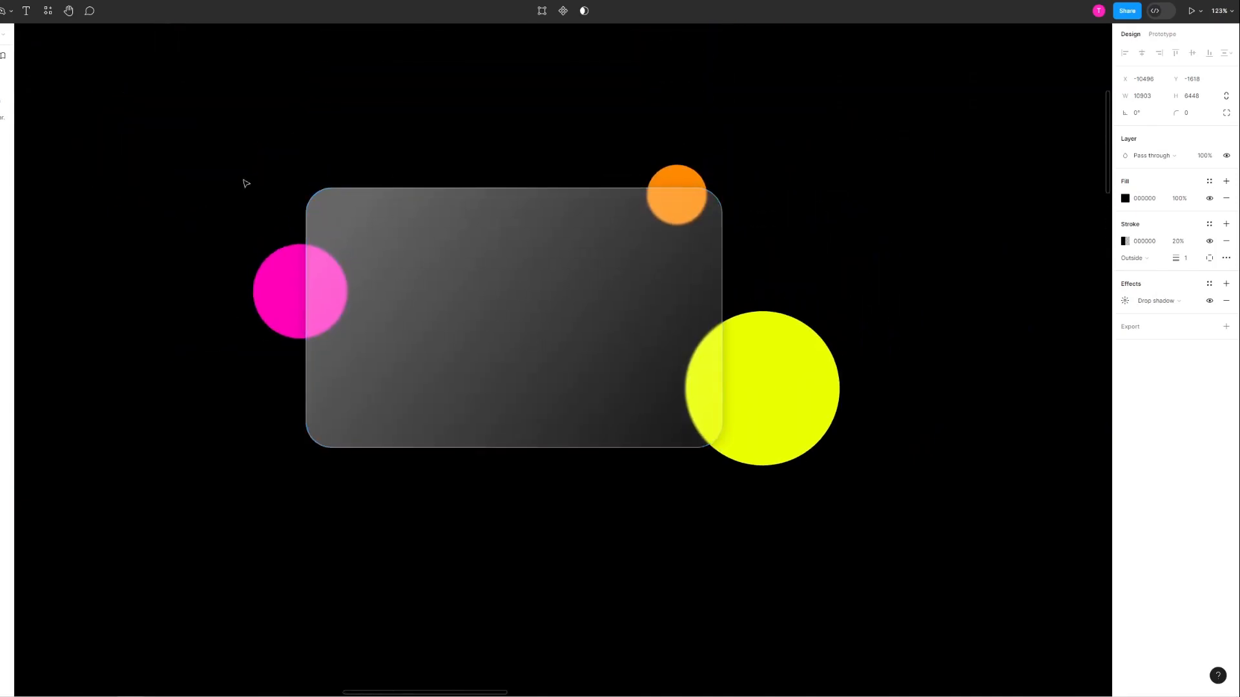
pyautogui.click(25, 10)
pyautogui.click(394, 225)
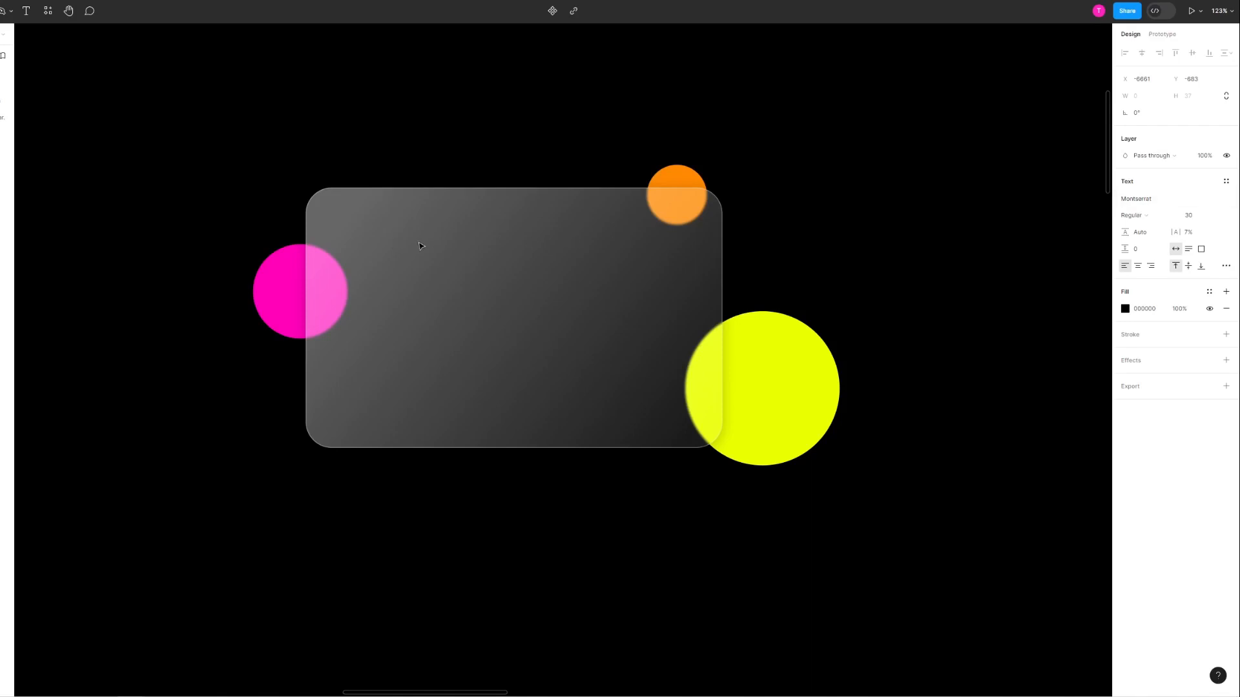
pyautogui.write('Your Card')
pyautogui.hotkey('ctrl', 'a')
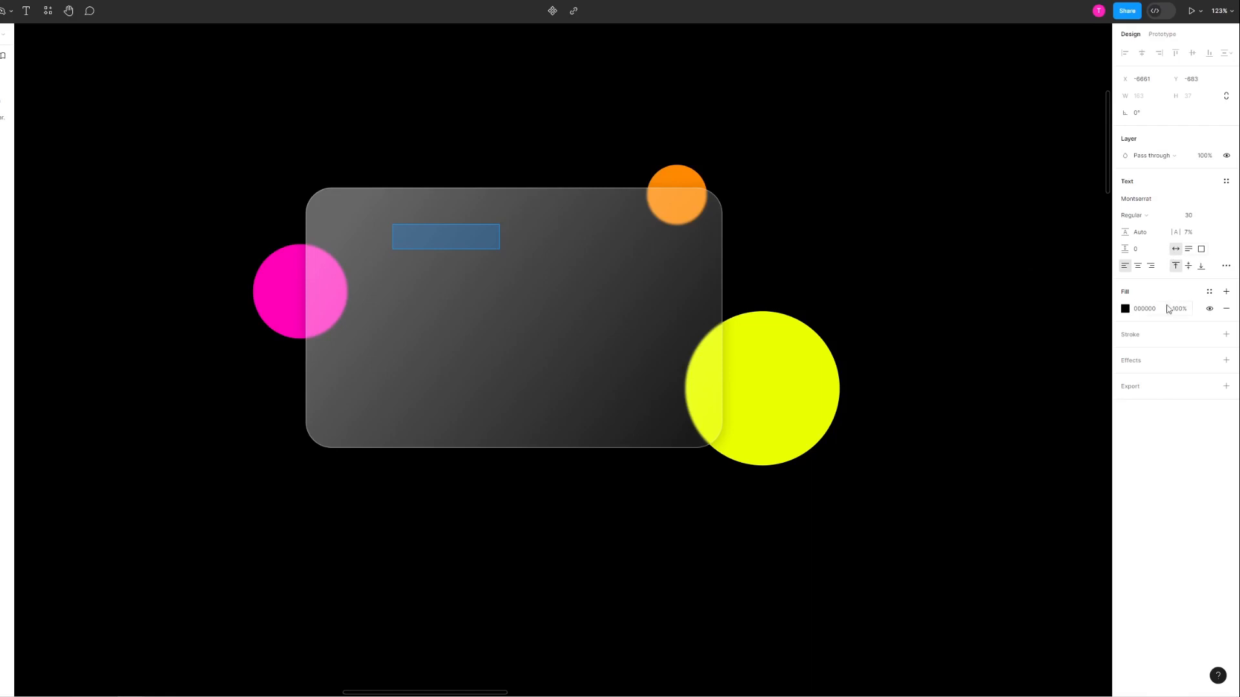
pyautogui.click(1126, 309)
pyautogui.write('ffffff')
pyautogui.press('Return')
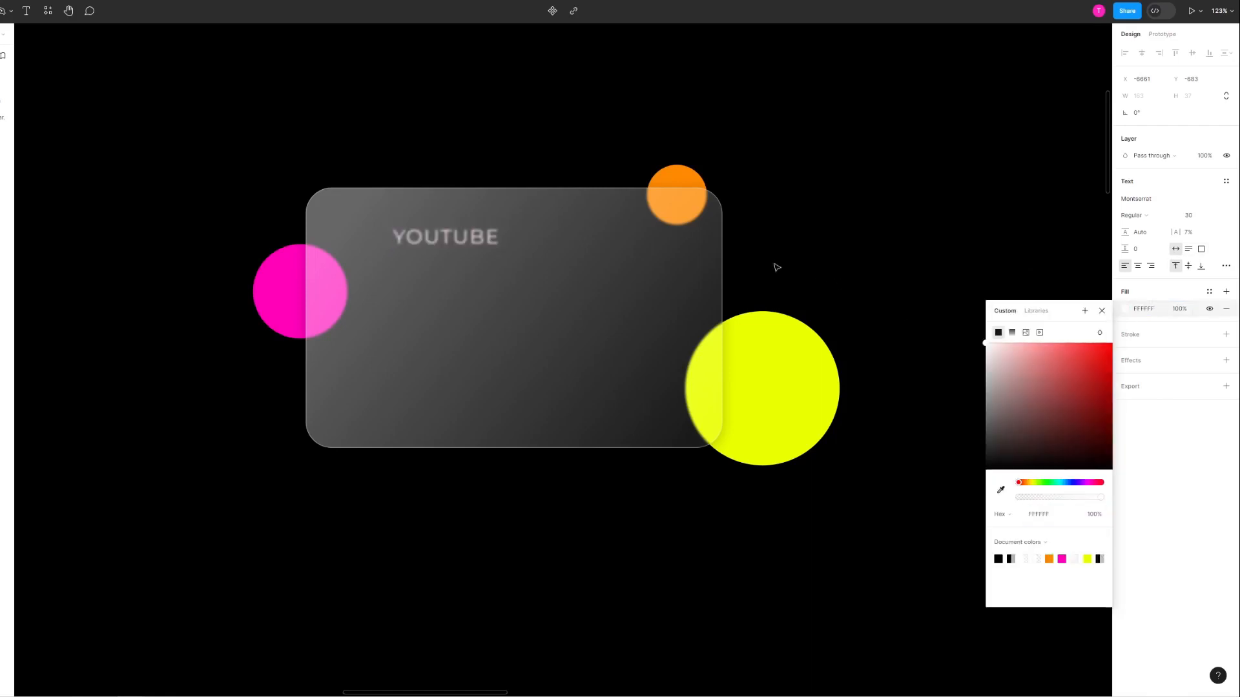
# Step: Bring the YOUTUBE text to the front so it sits above the glass card
pyautogui.rightClick(453, 237)
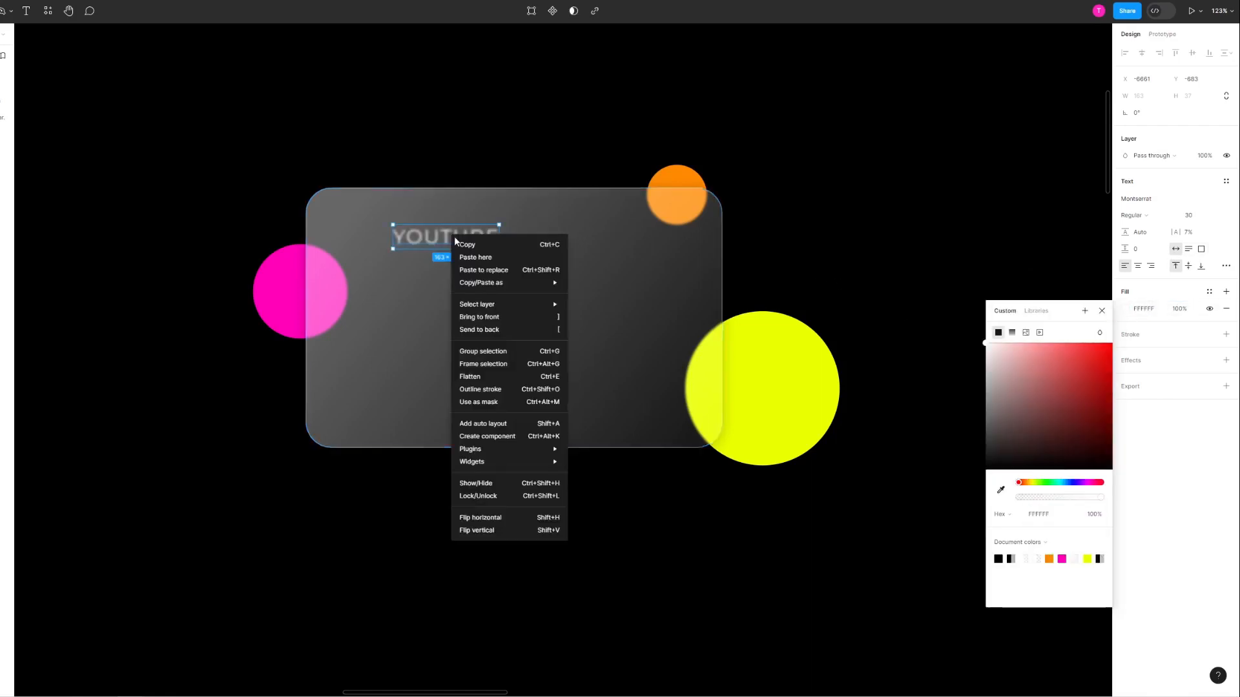
pyautogui.click(495, 317)
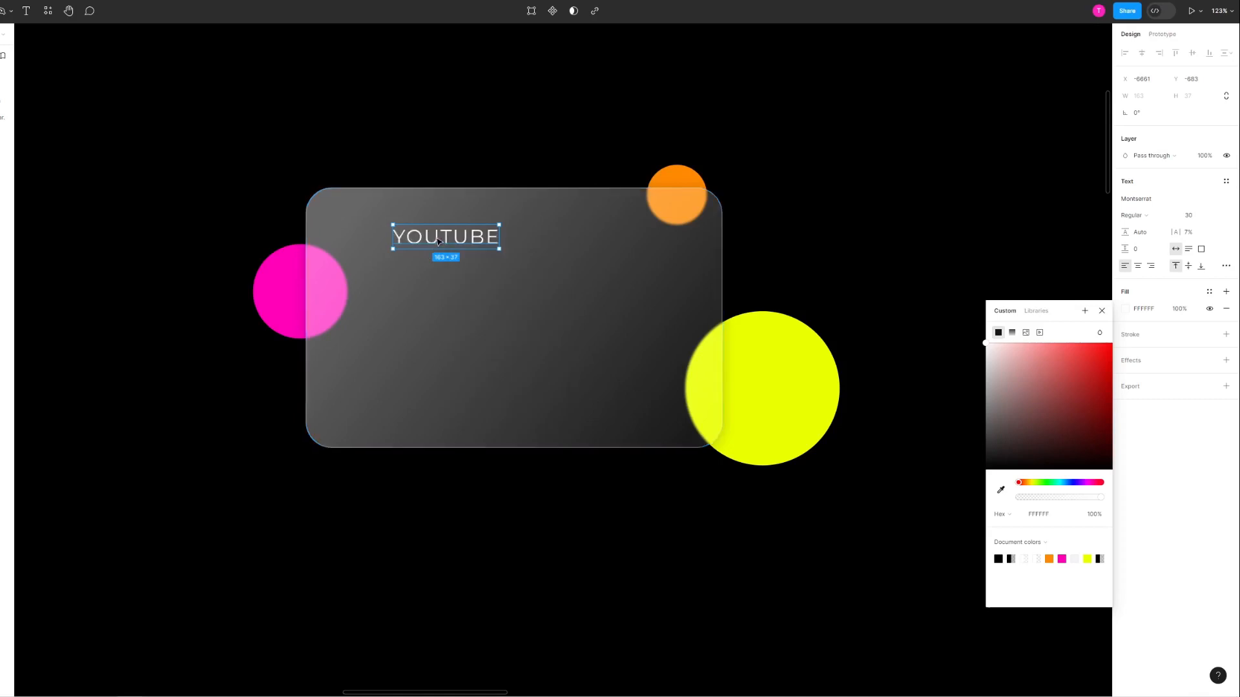
pyautogui.click(581, 319)
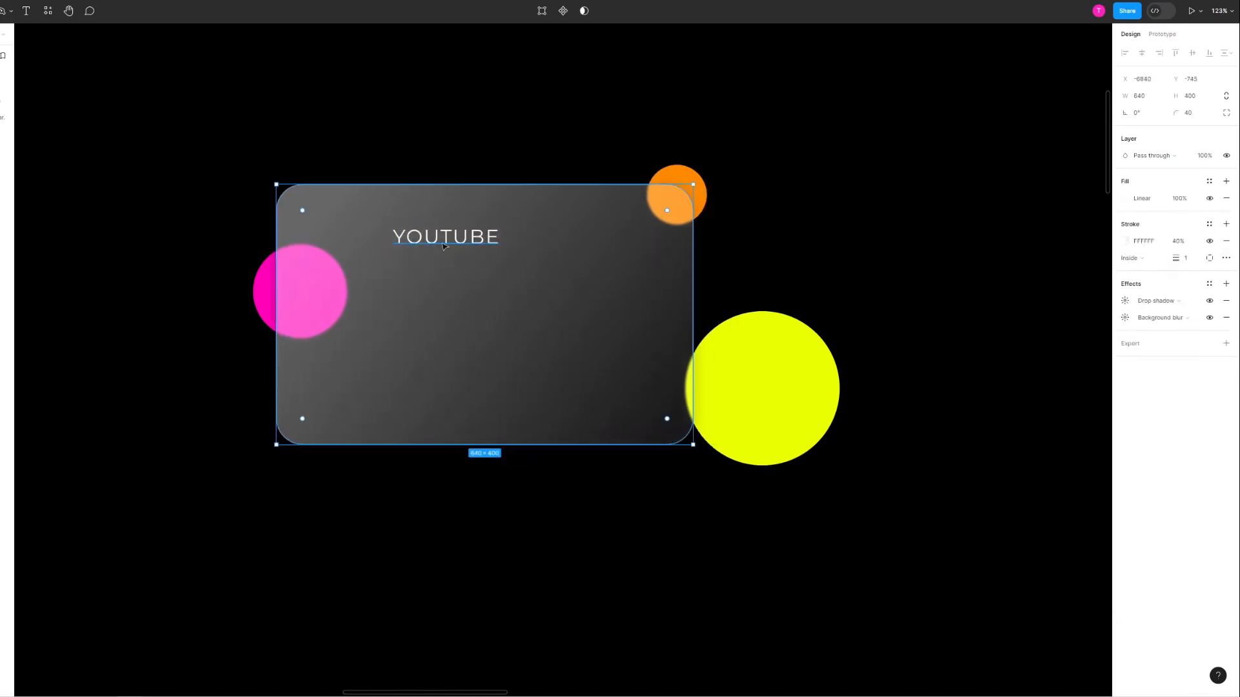
# Step: Move the YOUTUBE text closer to the card's upper-left corner and set its letter spacing to 25.5%
pyautogui.moveTo(455, 240); pyautogui.dragTo(382, 223)
pyautogui.moveTo(1175, 233); pyautogui.dragTo(1194, 233)
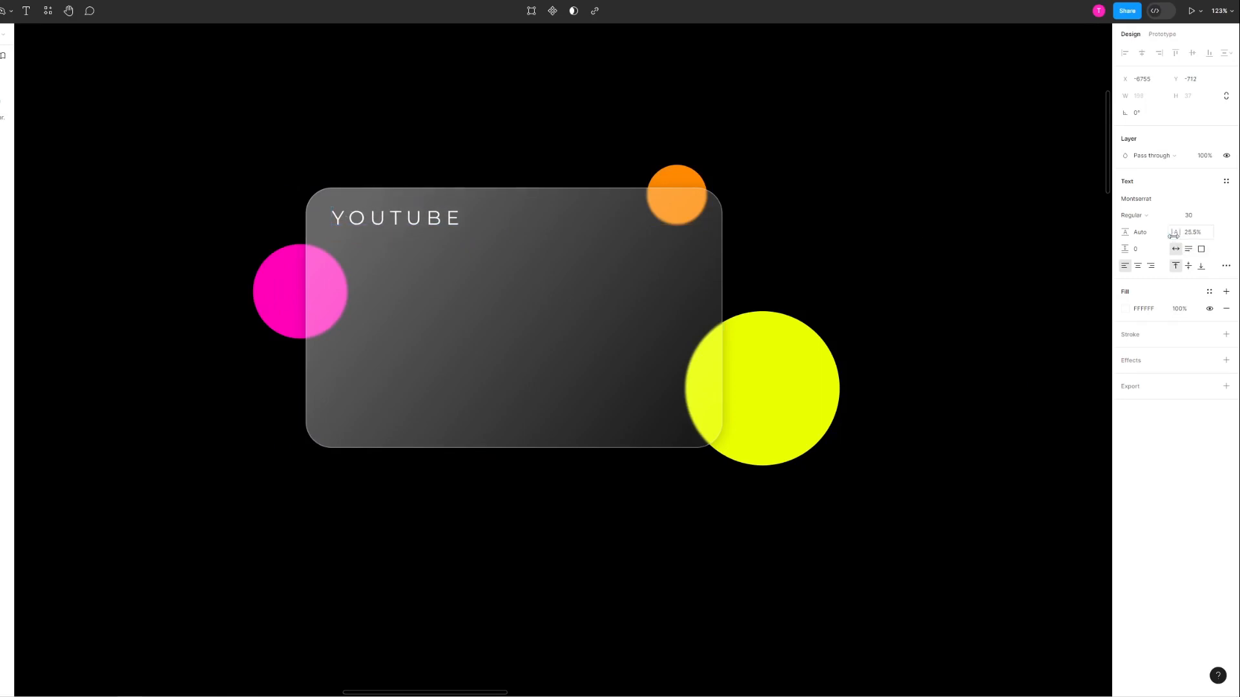
pyautogui.click(490, 266)
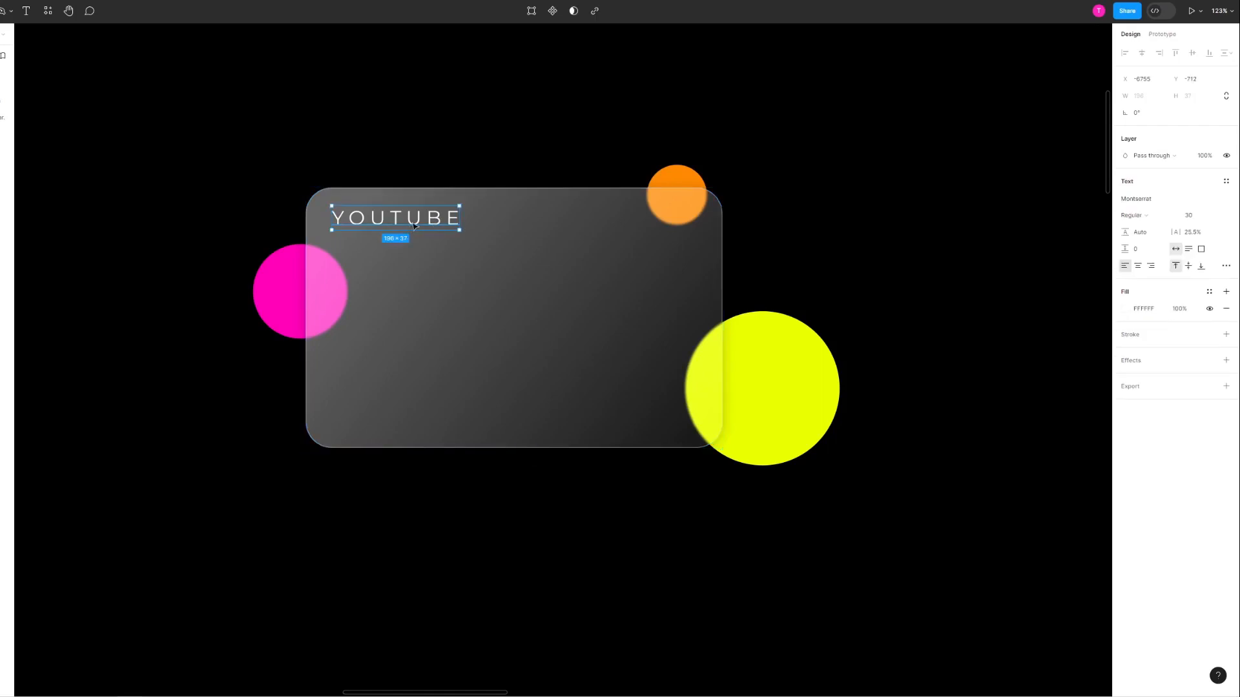